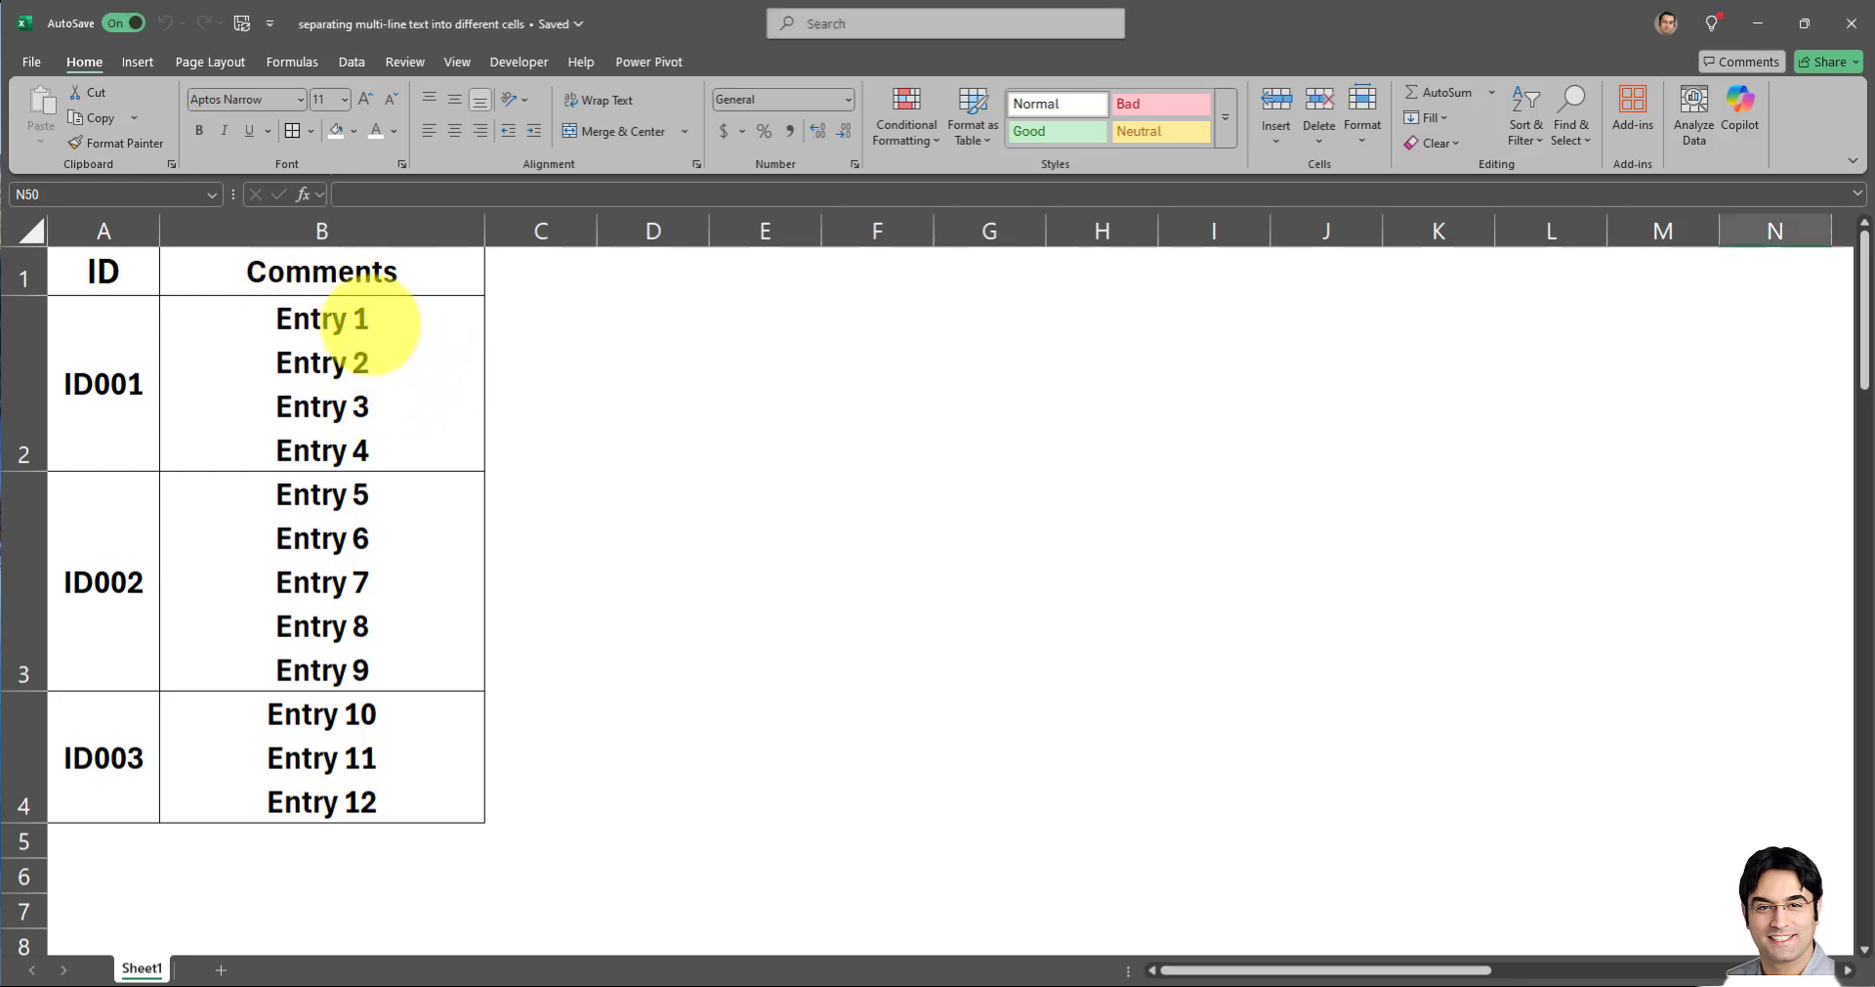
# Inspect the line breaks in the ID001 comments cell without changing it.
pyautogui.click(373, 318)
pyautogui.doubleClick(374, 356)
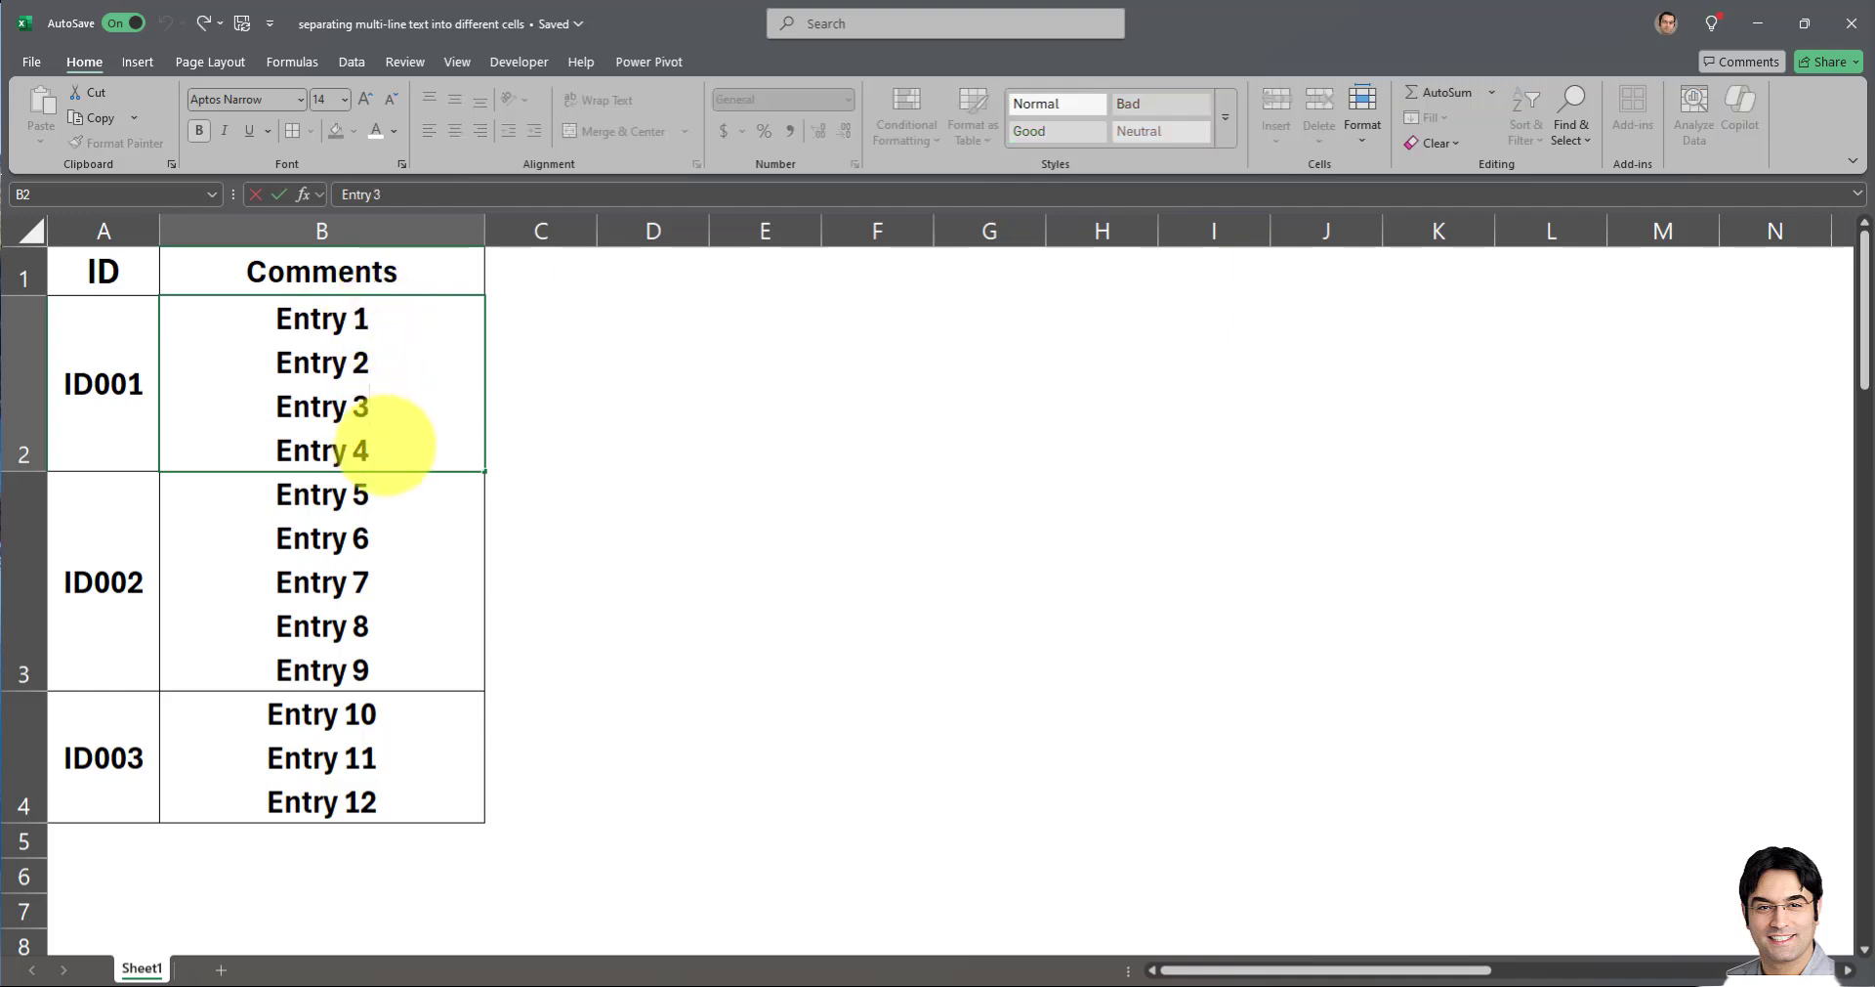
pyautogui.press('Return')
pyautogui.press('Return')
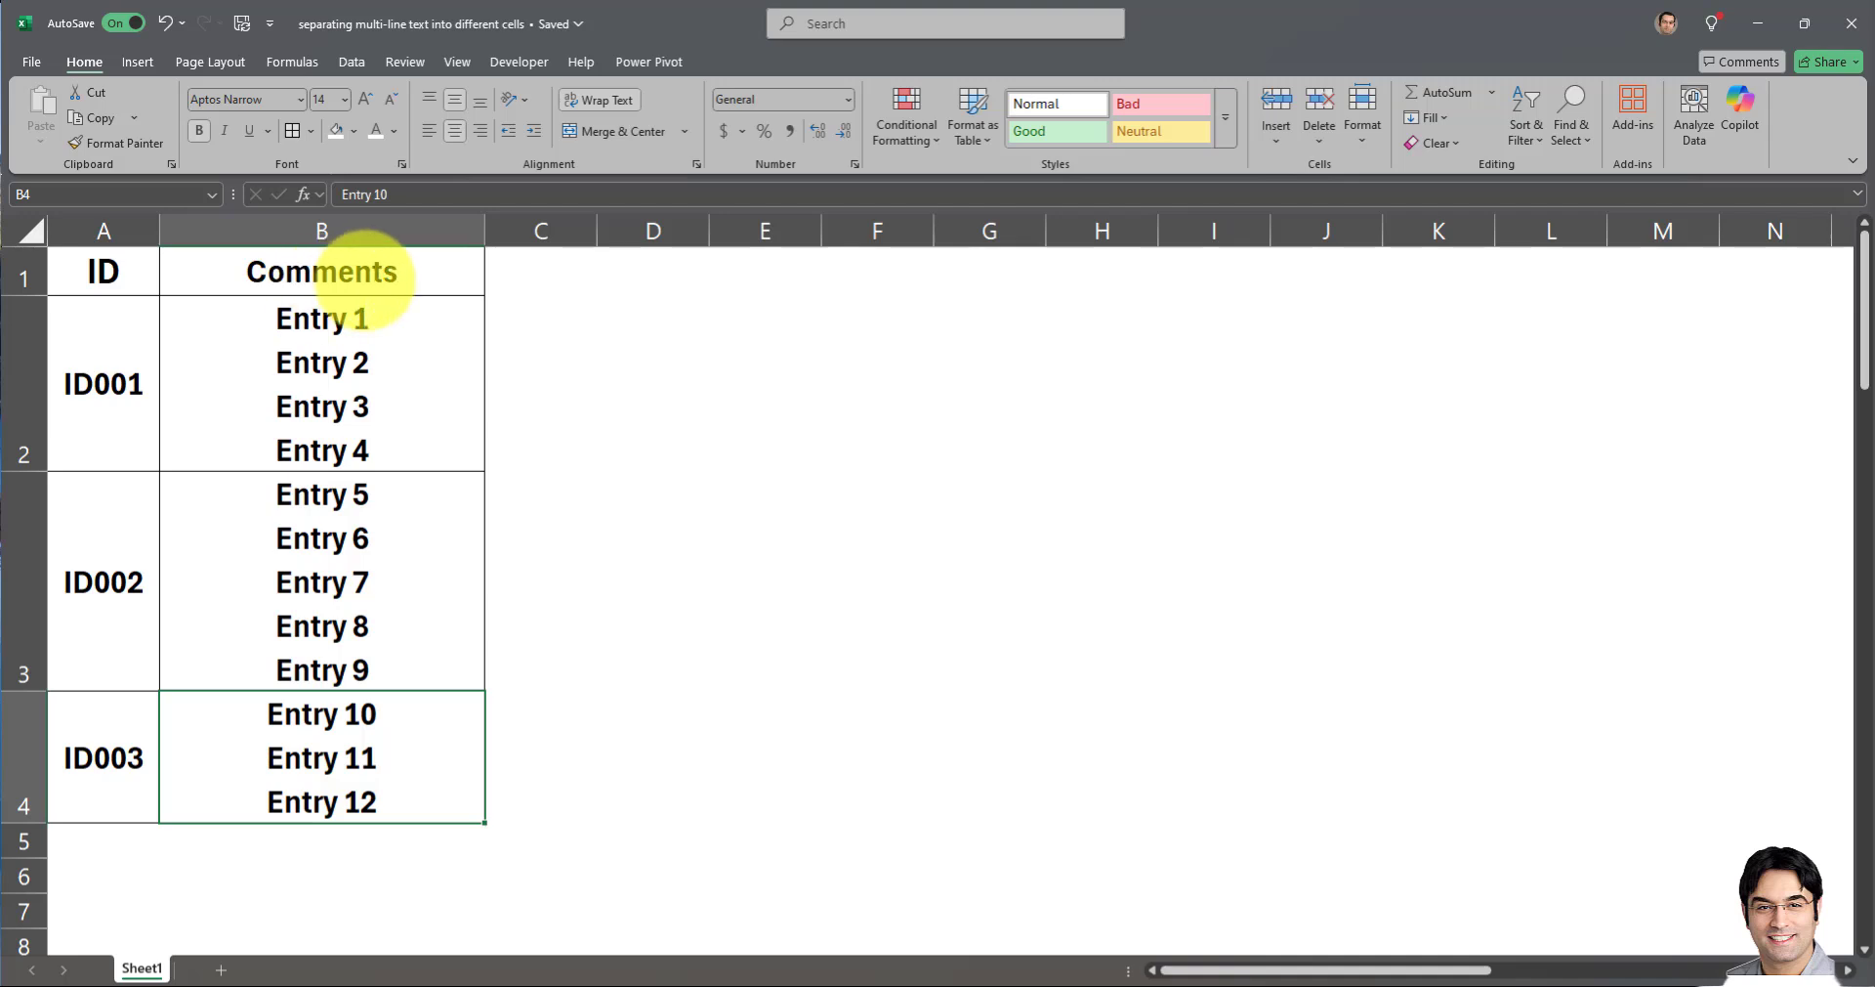
# Turn the ID/Comments range A1:B4 into a headed table via From Table/Range and open it.
pyautogui.click(362, 275)
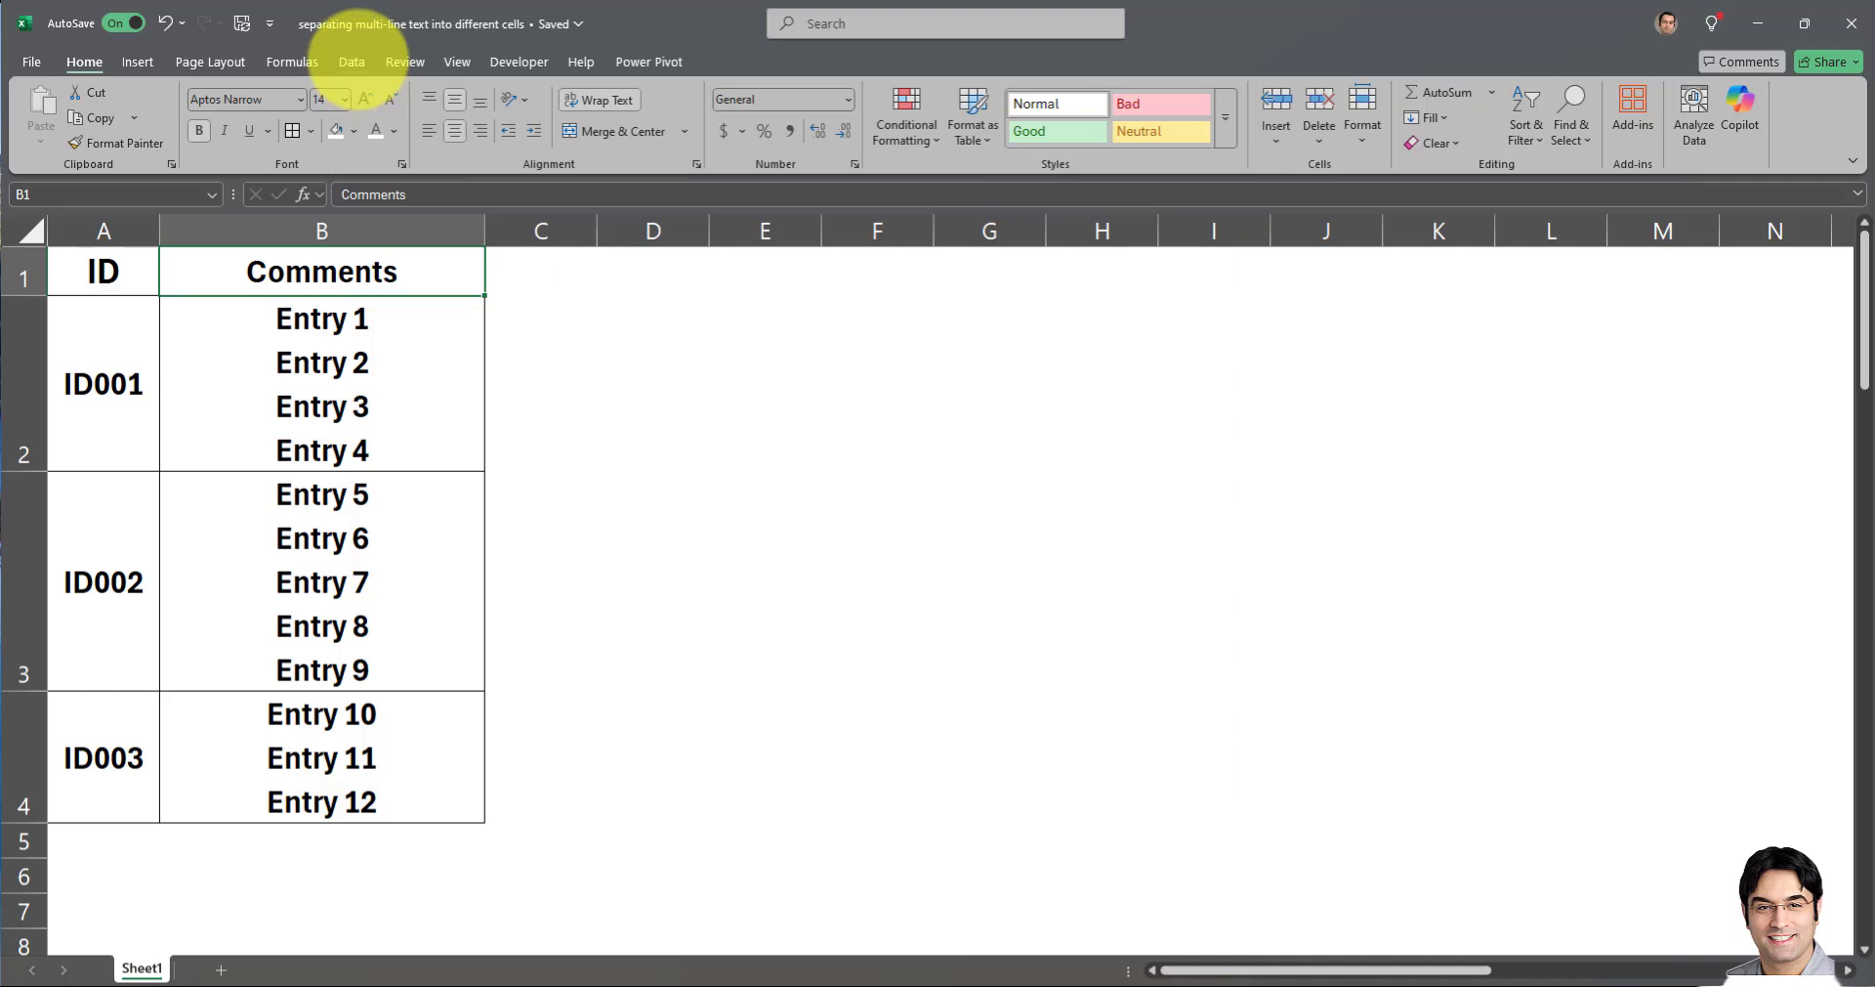
pyautogui.click(351, 62)
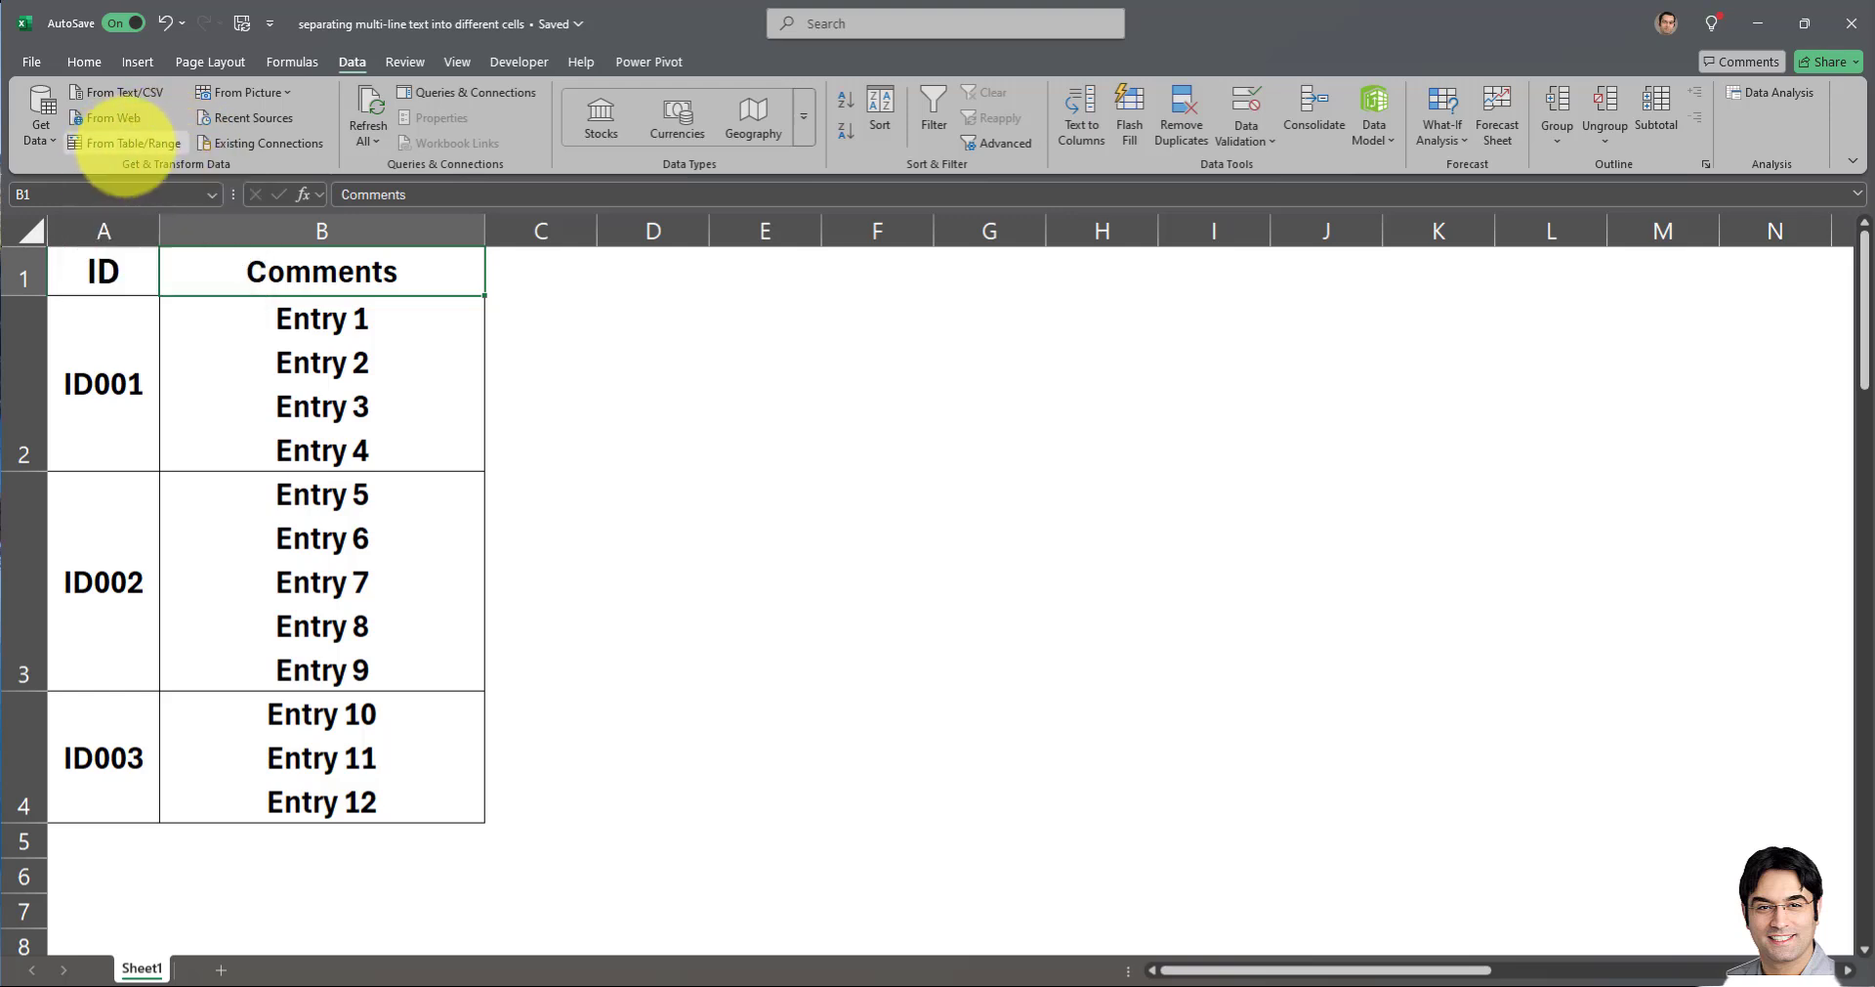
pyautogui.click(124, 143)
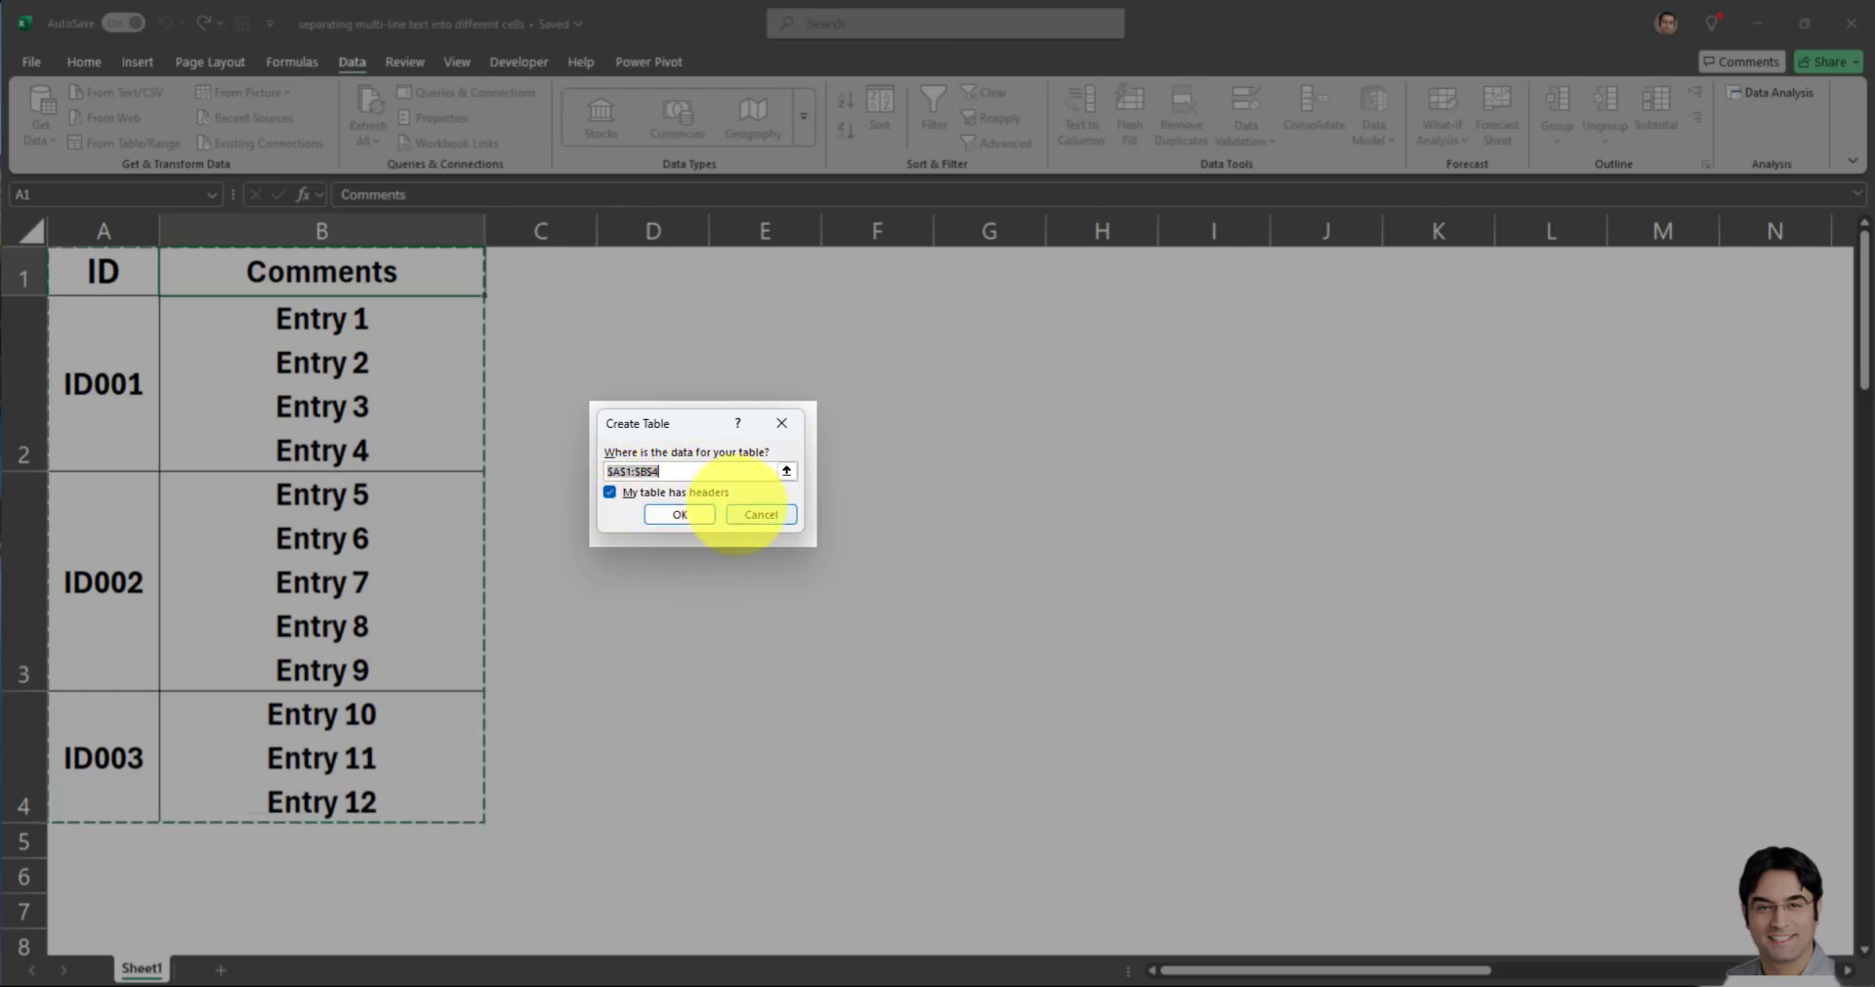
pyautogui.click(610, 491)
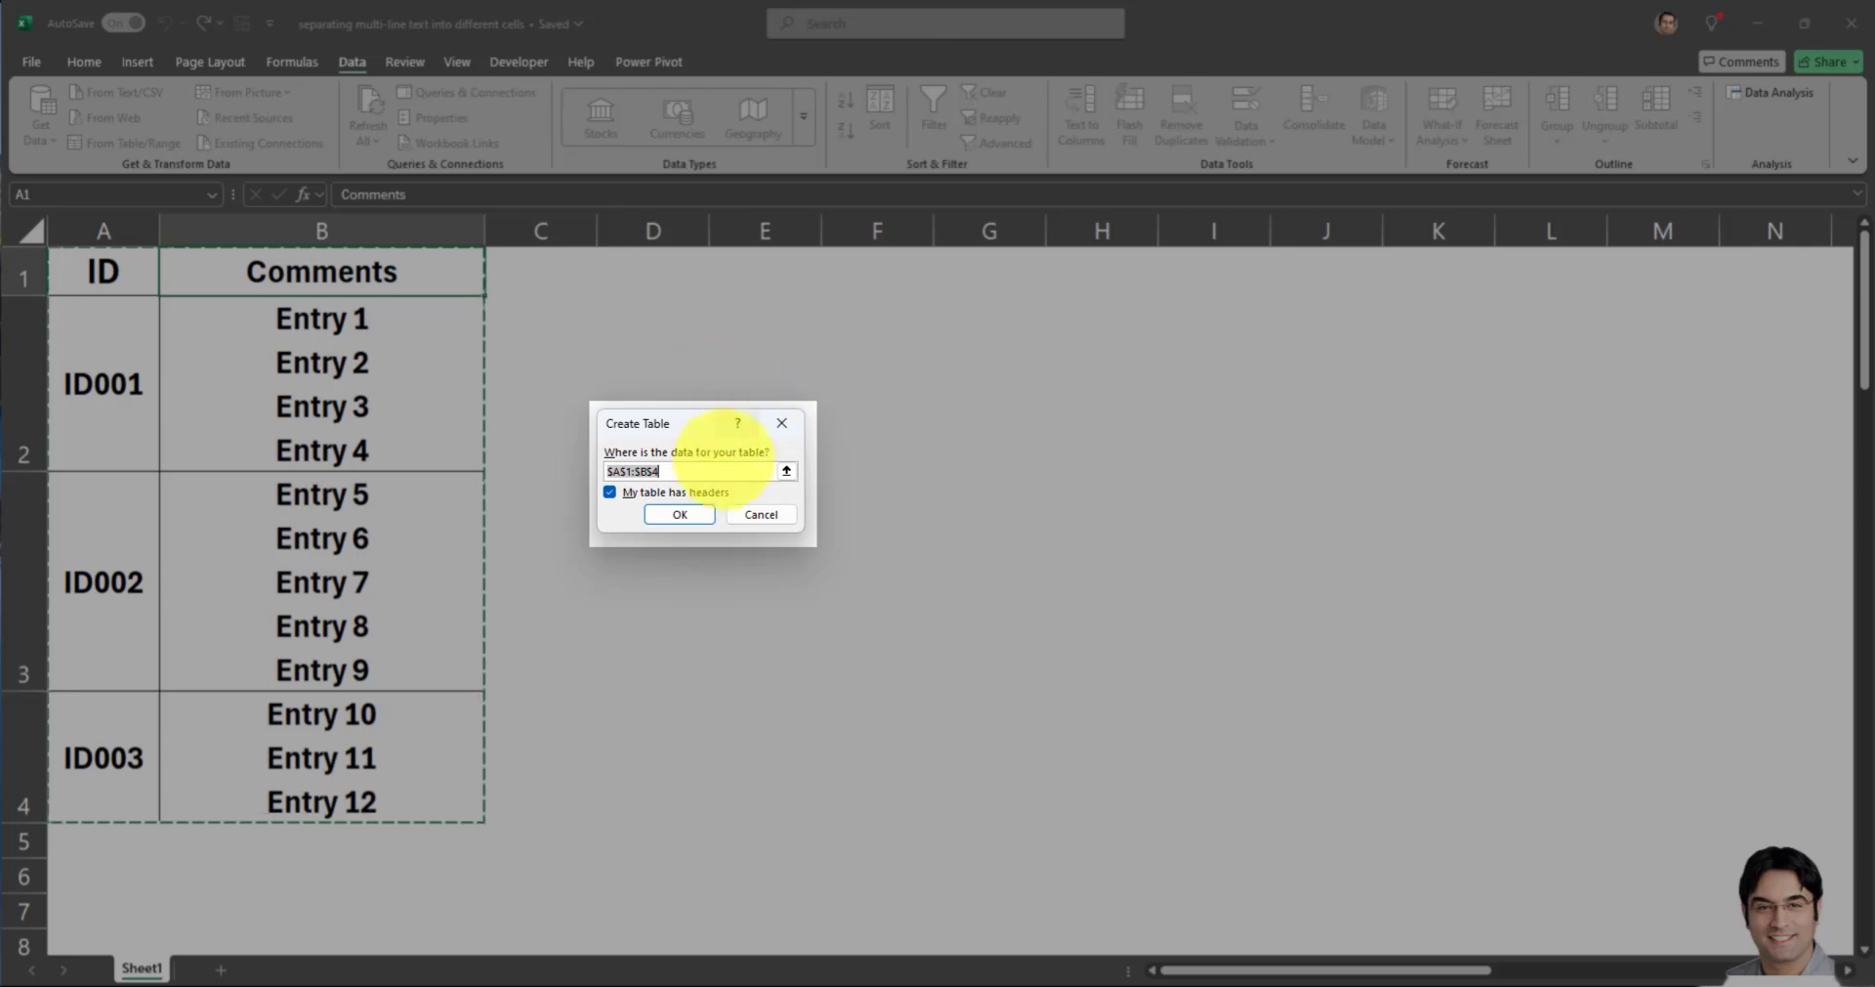
pyautogui.click(727, 422)
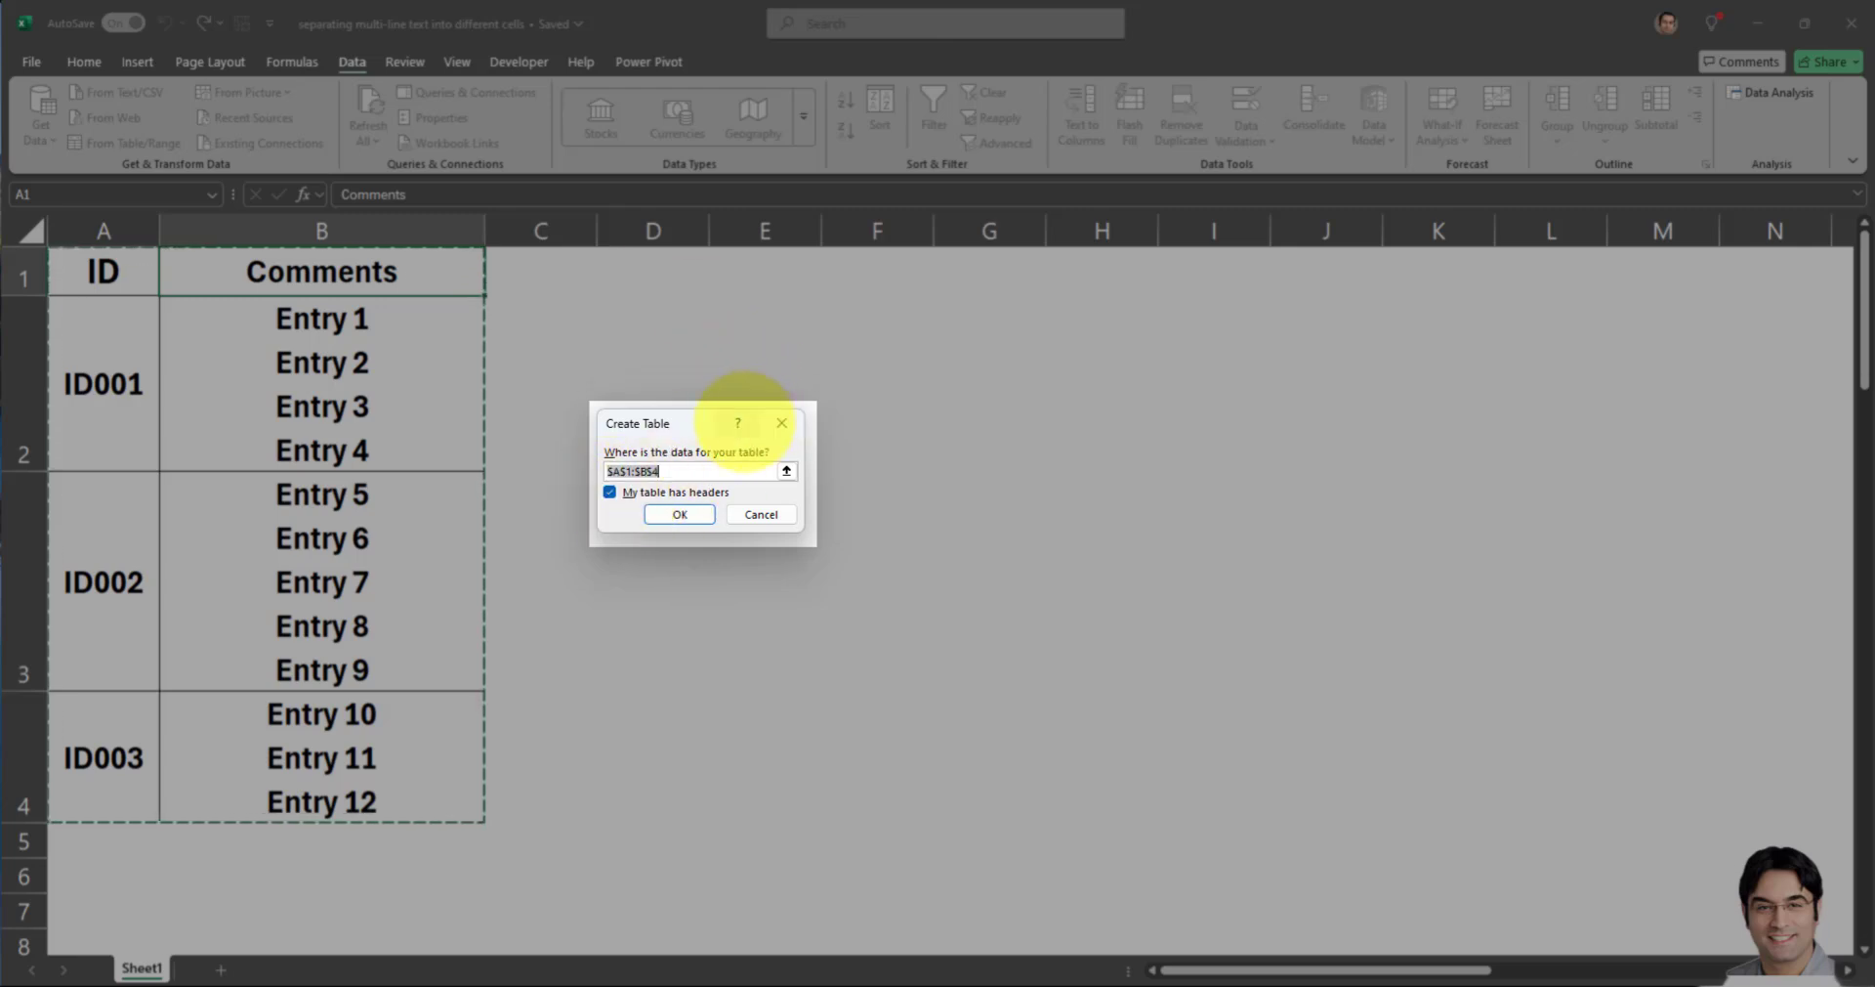
pyautogui.click(681, 514)
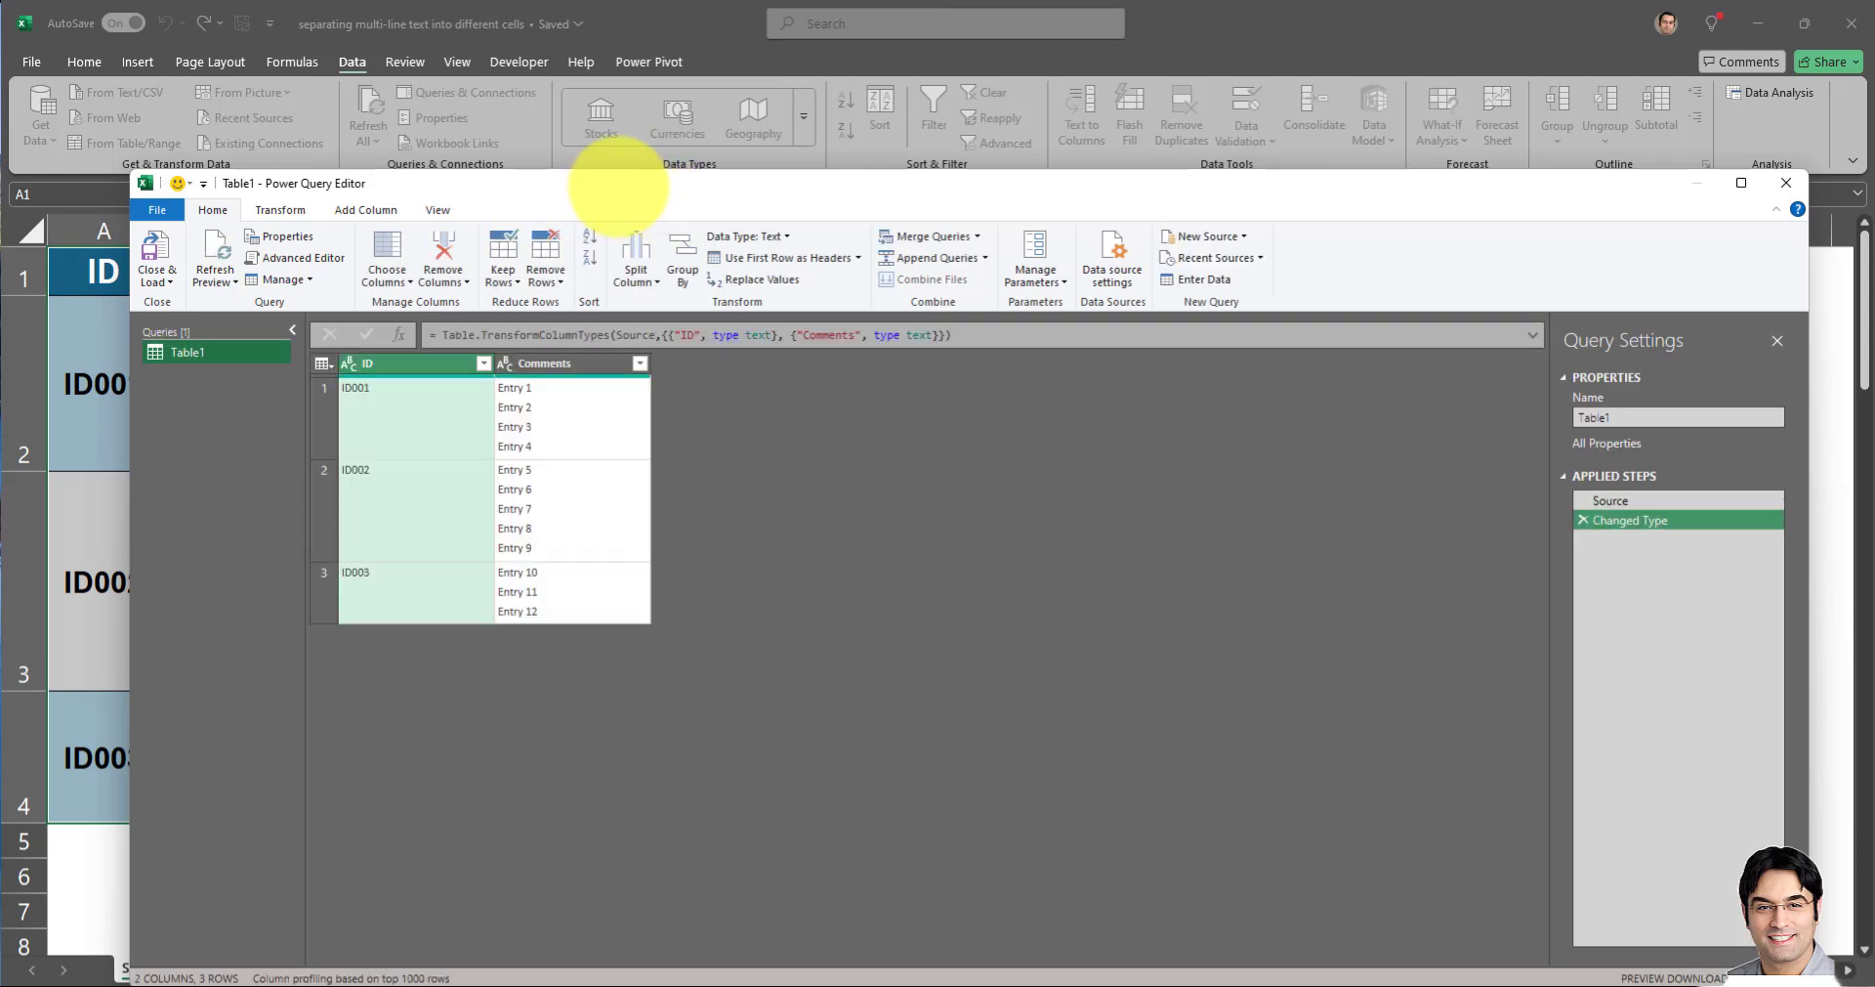
pyautogui.moveTo(632, 183); pyautogui.dragTo(610, 123)
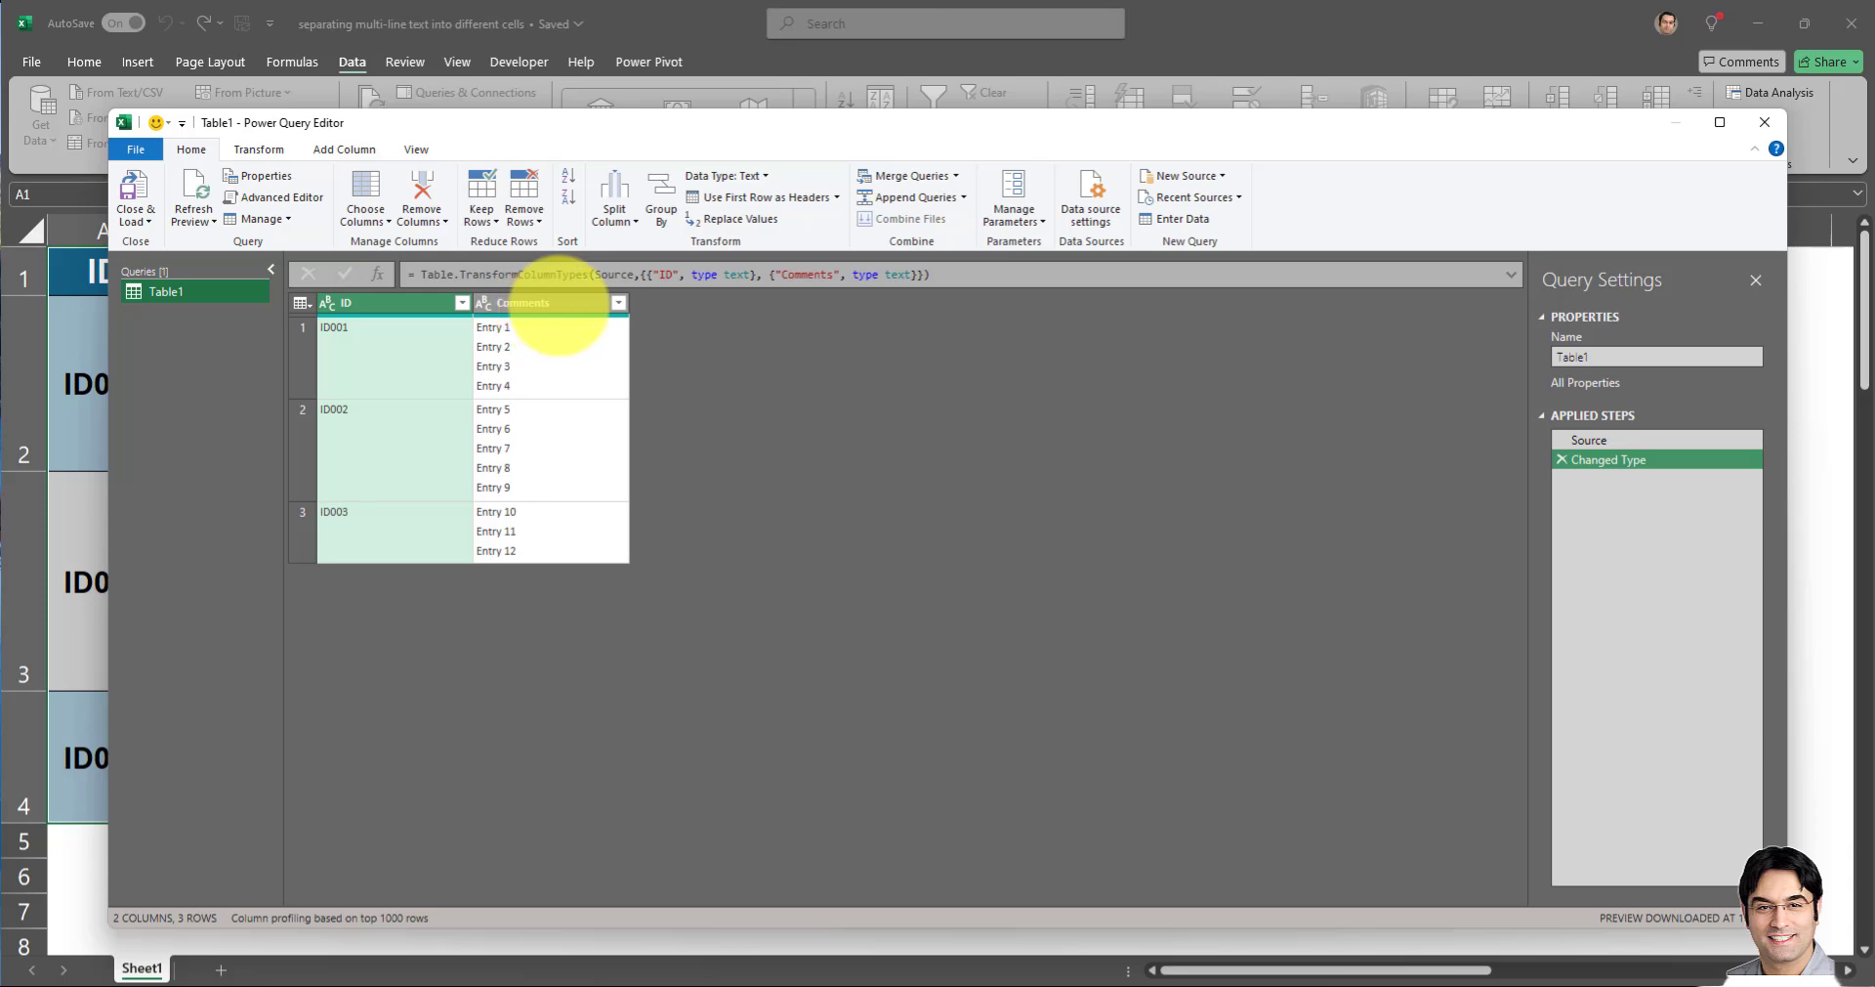
# Open Split Column by Delimiter from the Comments column header's context menu.
pyautogui.rightClick(559, 304)
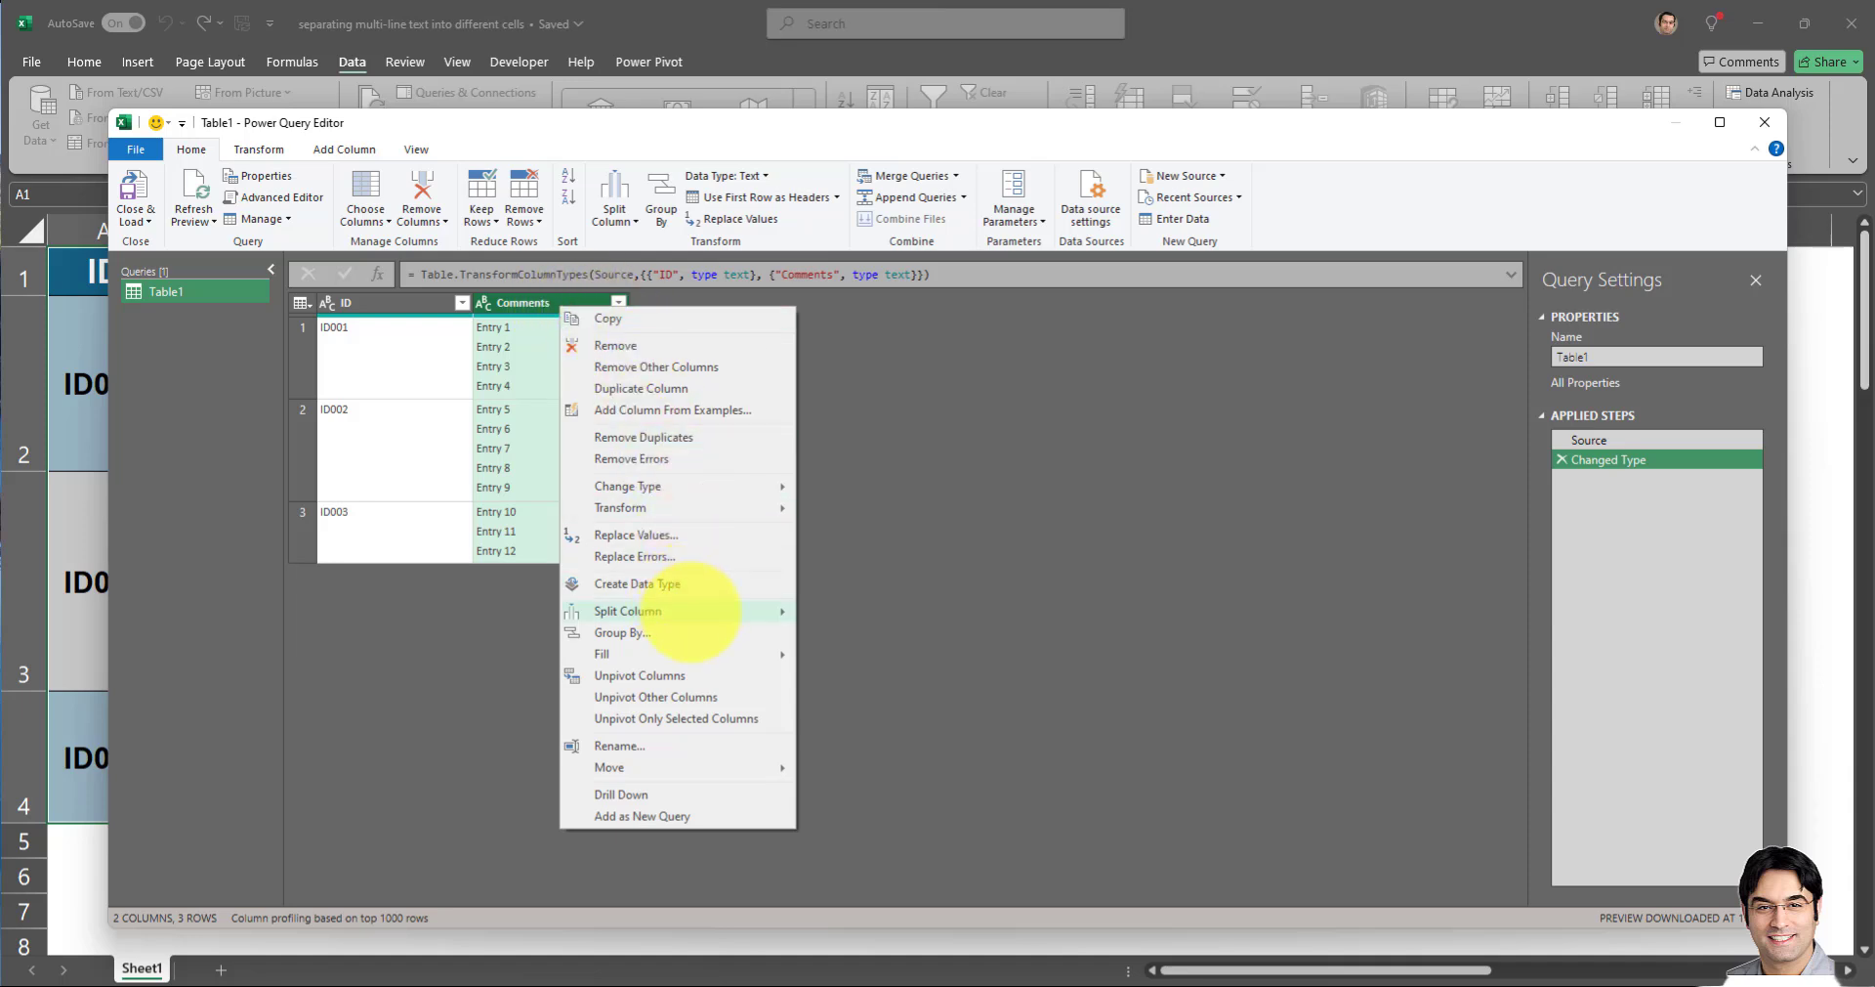
pyautogui.moveTo(695, 611)
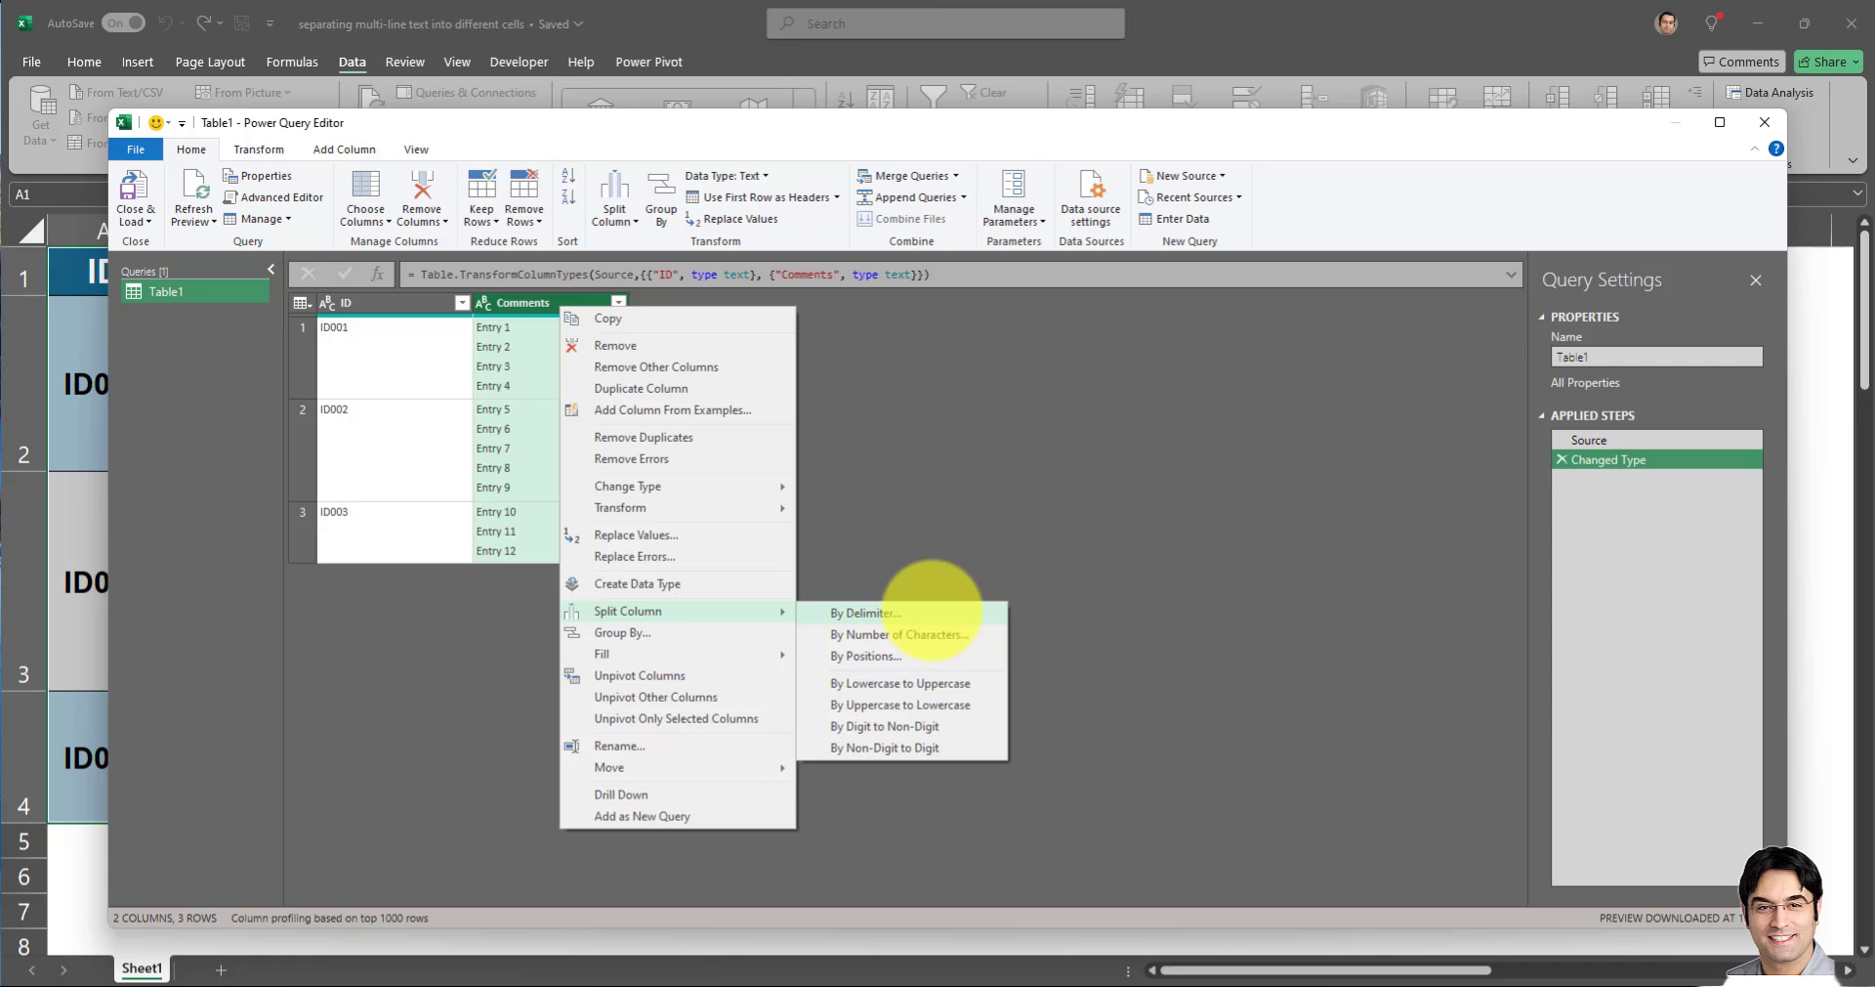
pyautogui.click(925, 610)
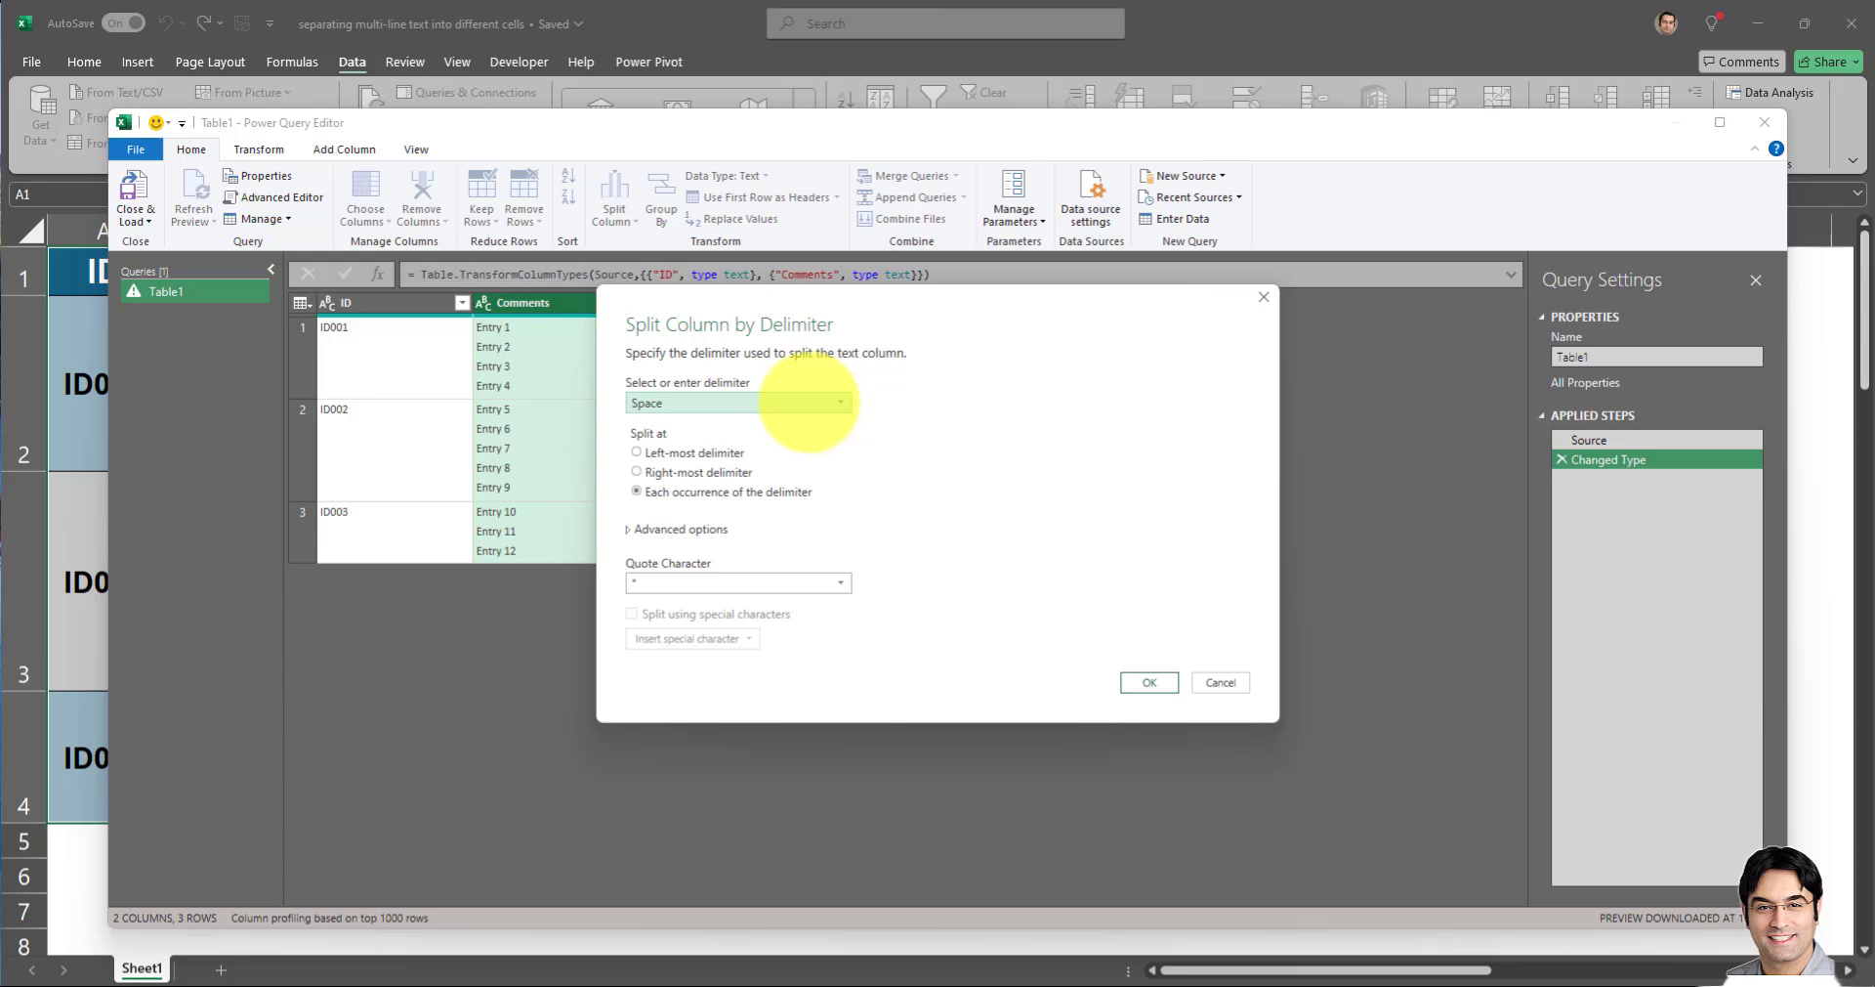
# Switch the delimiter to --Custom-- and expand the Advanced options.
pyautogui.click(808, 403)
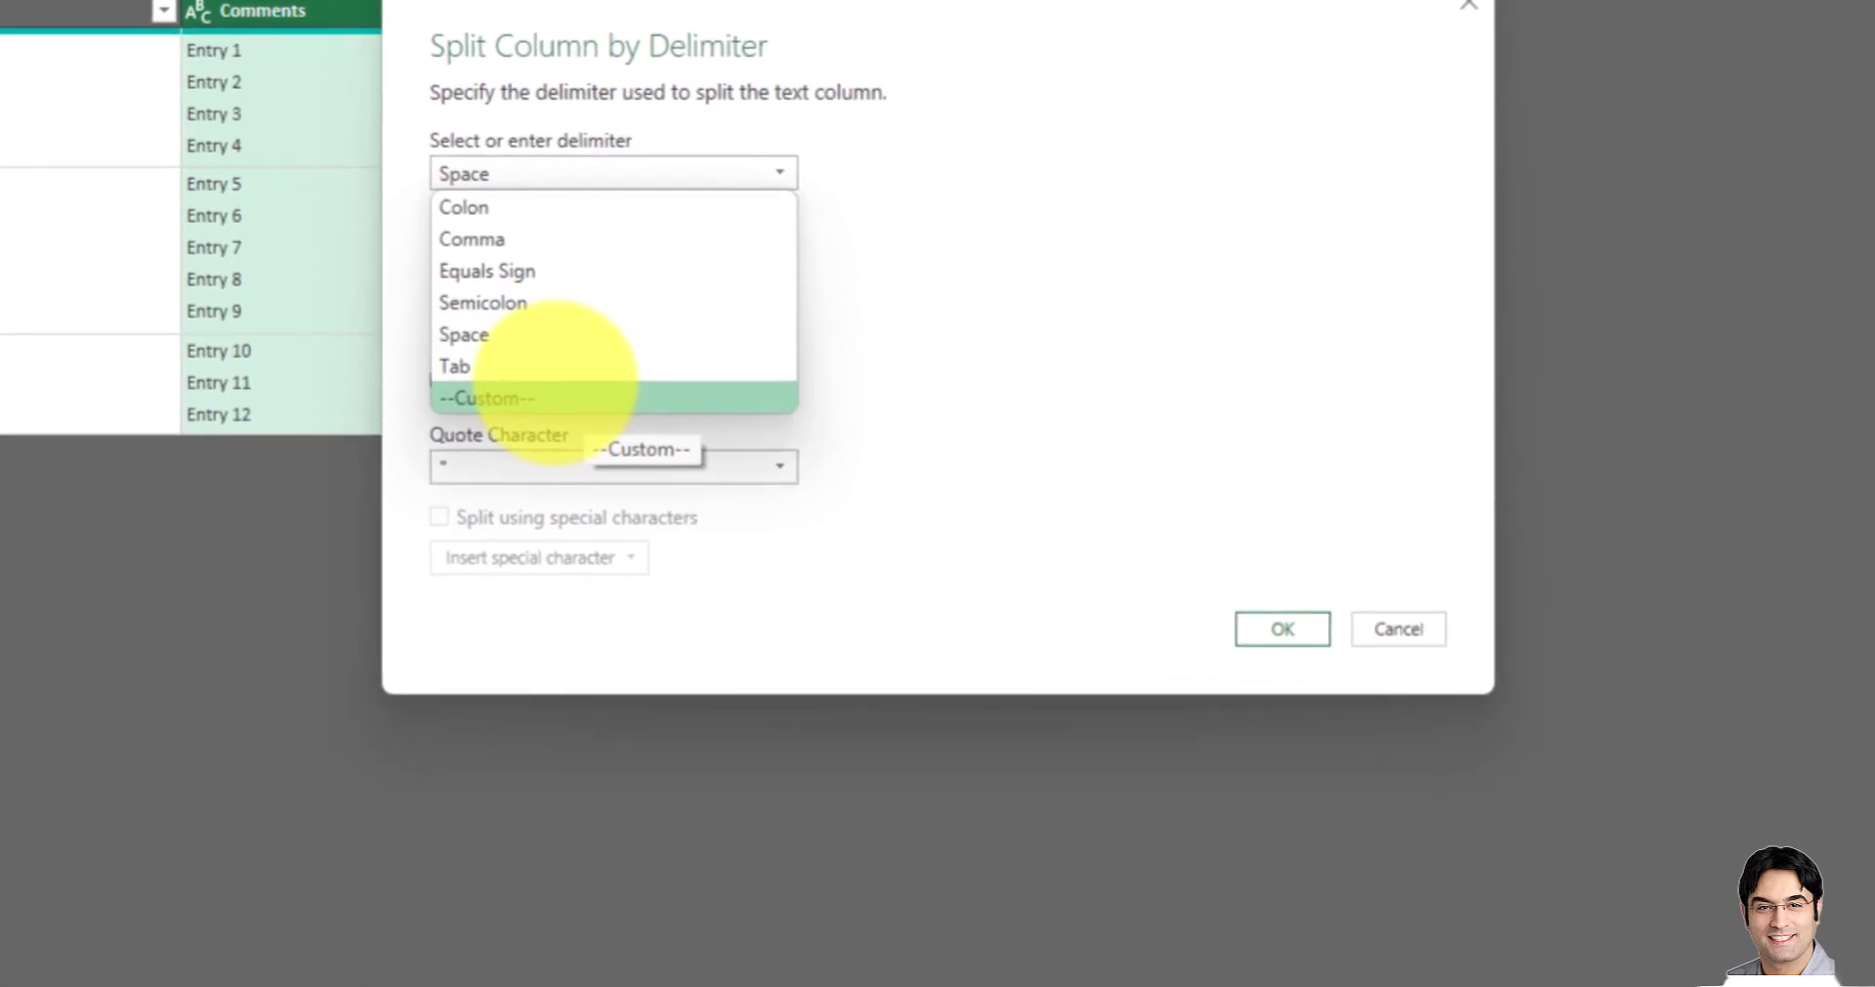
pyautogui.click(556, 391)
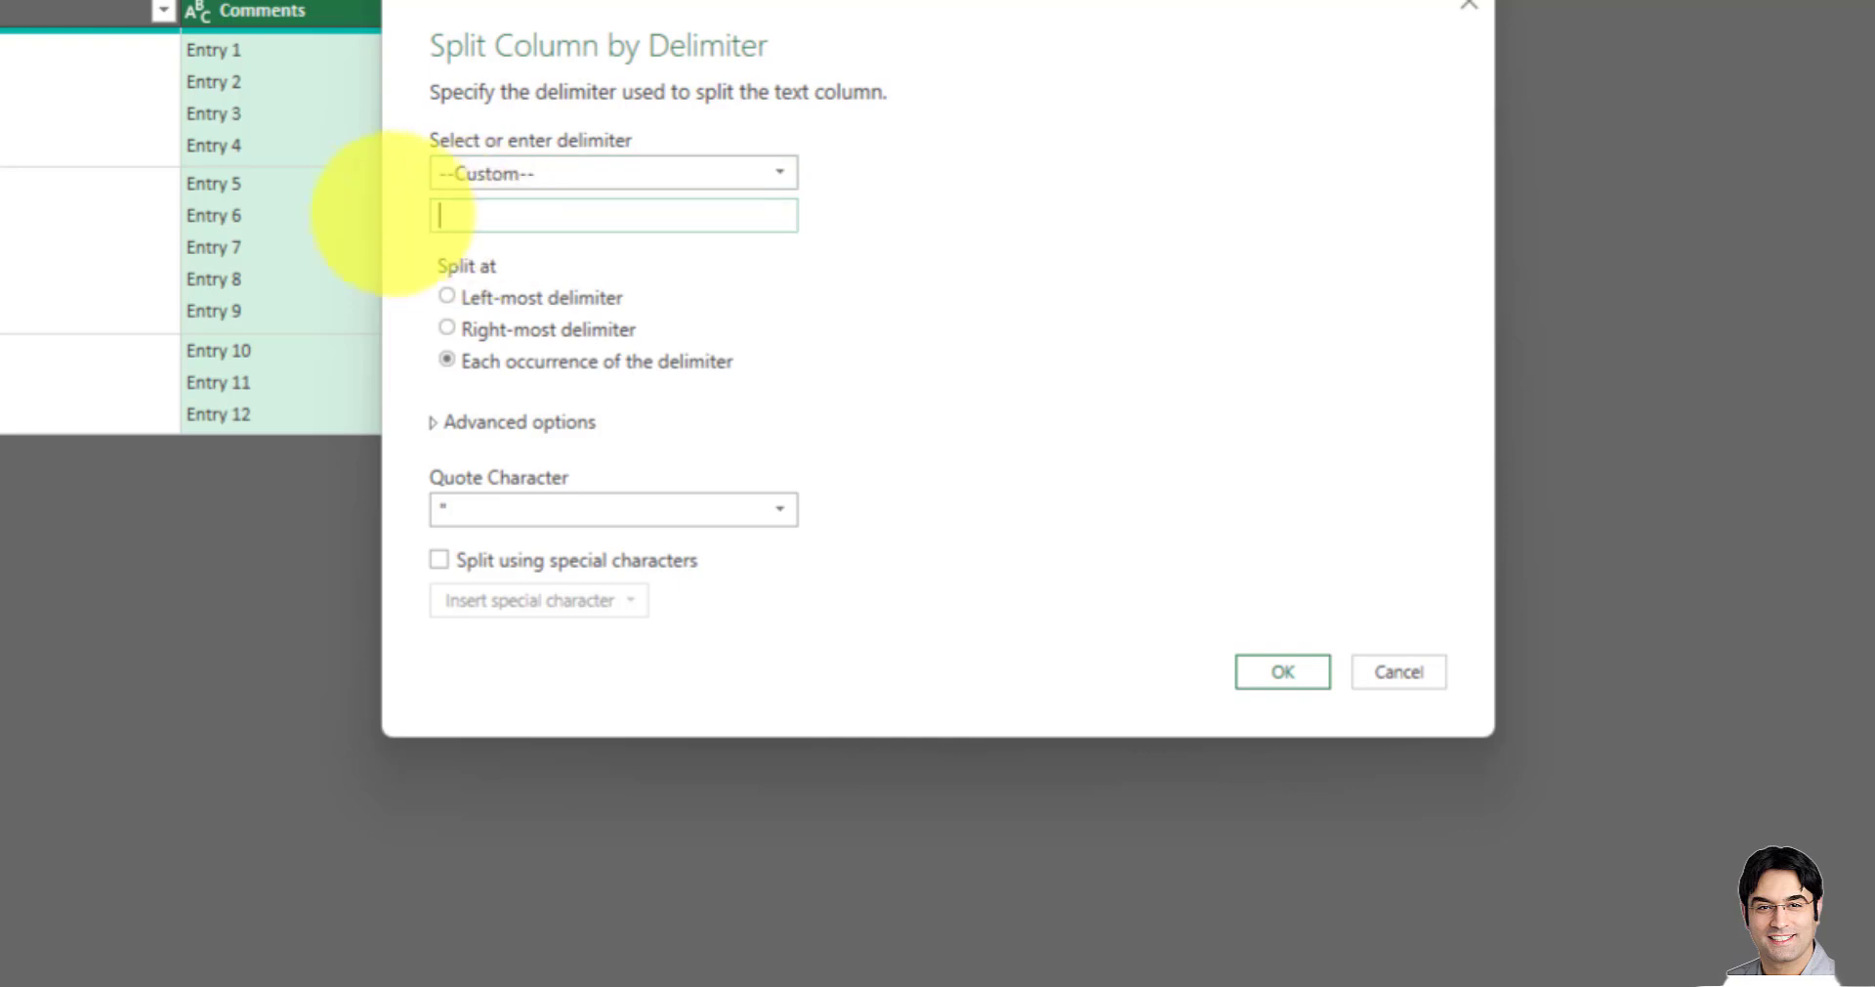
pyautogui.click(439, 217)
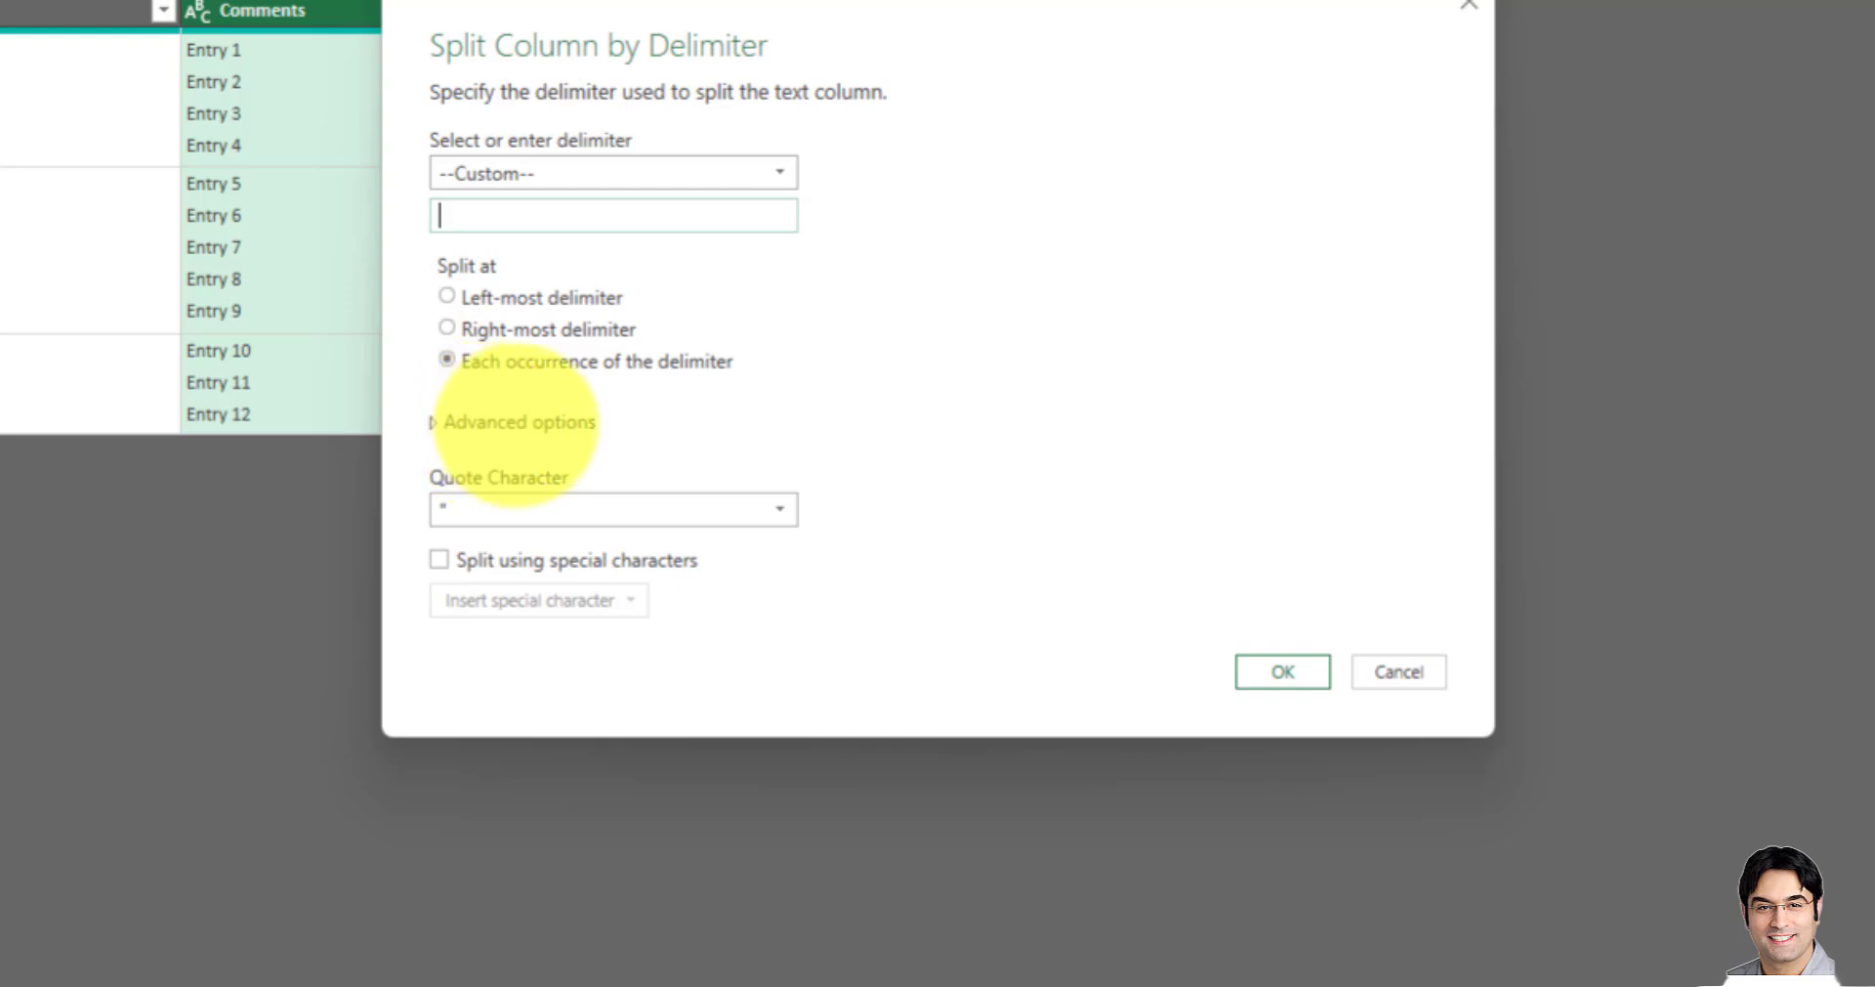
pyautogui.click(516, 422)
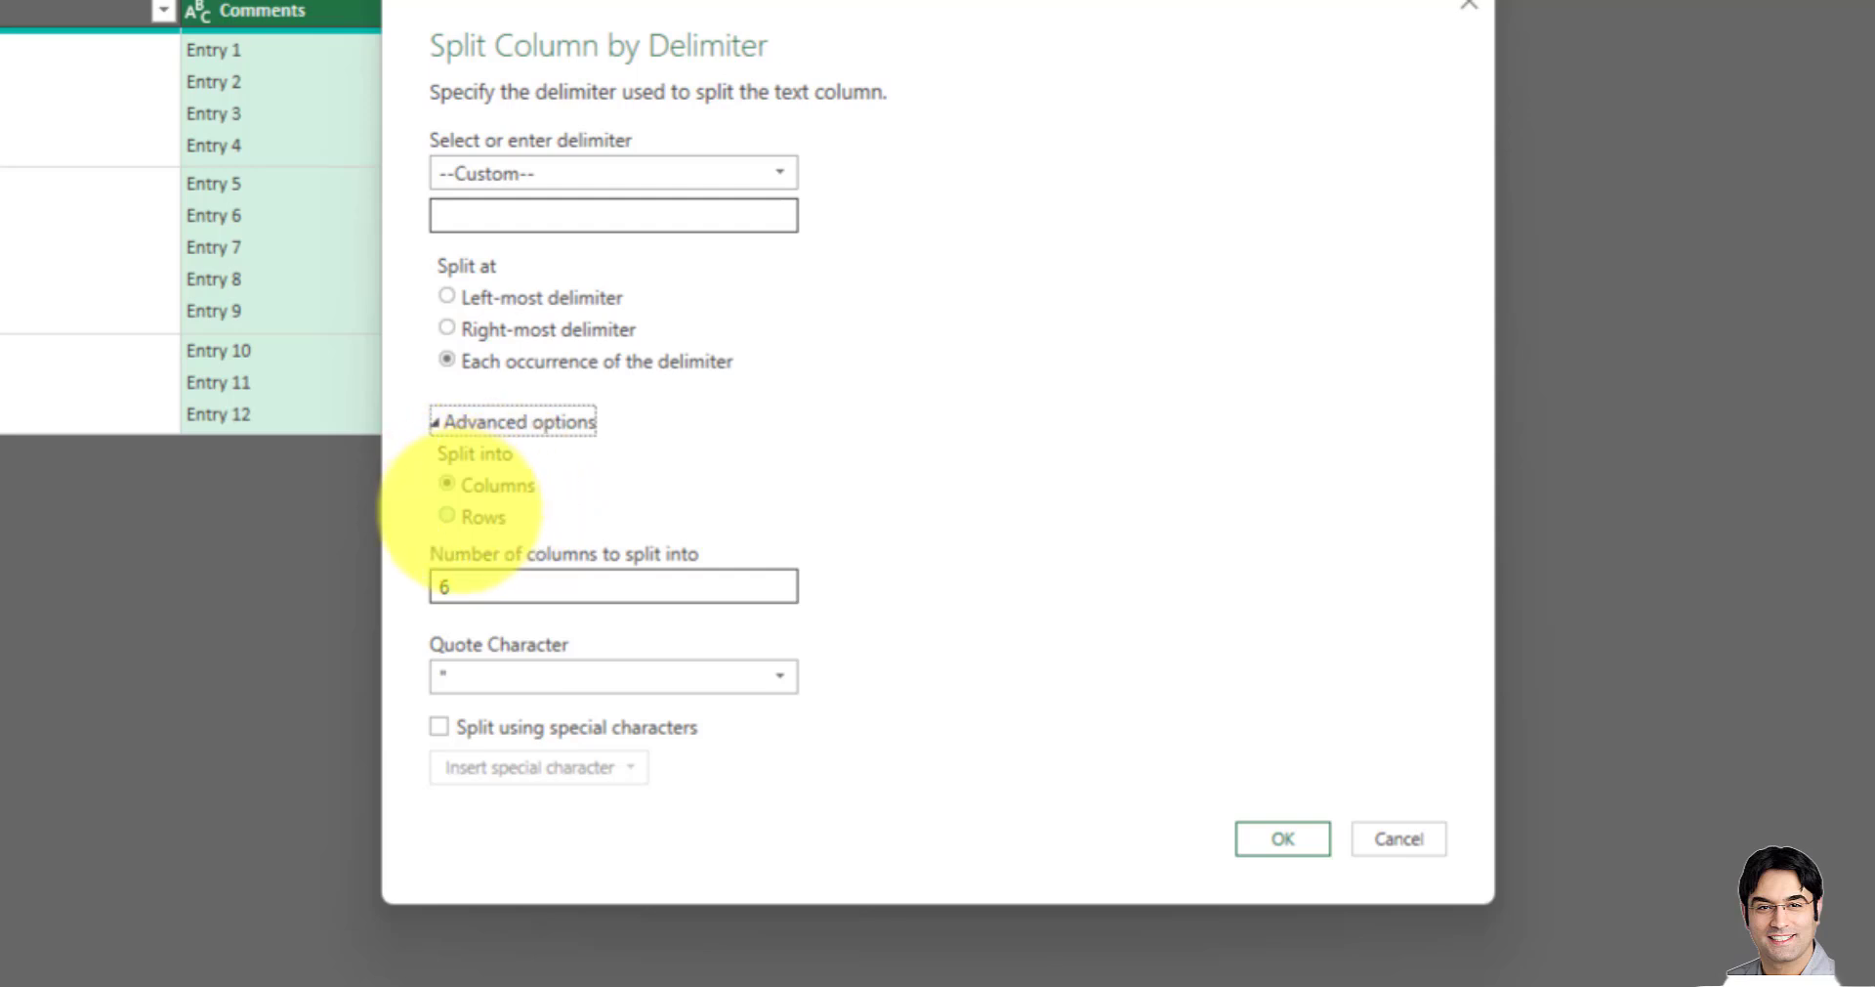
# Split Comments into rows using the Line Feed special character as delimiter.
pyautogui.click(467, 515)
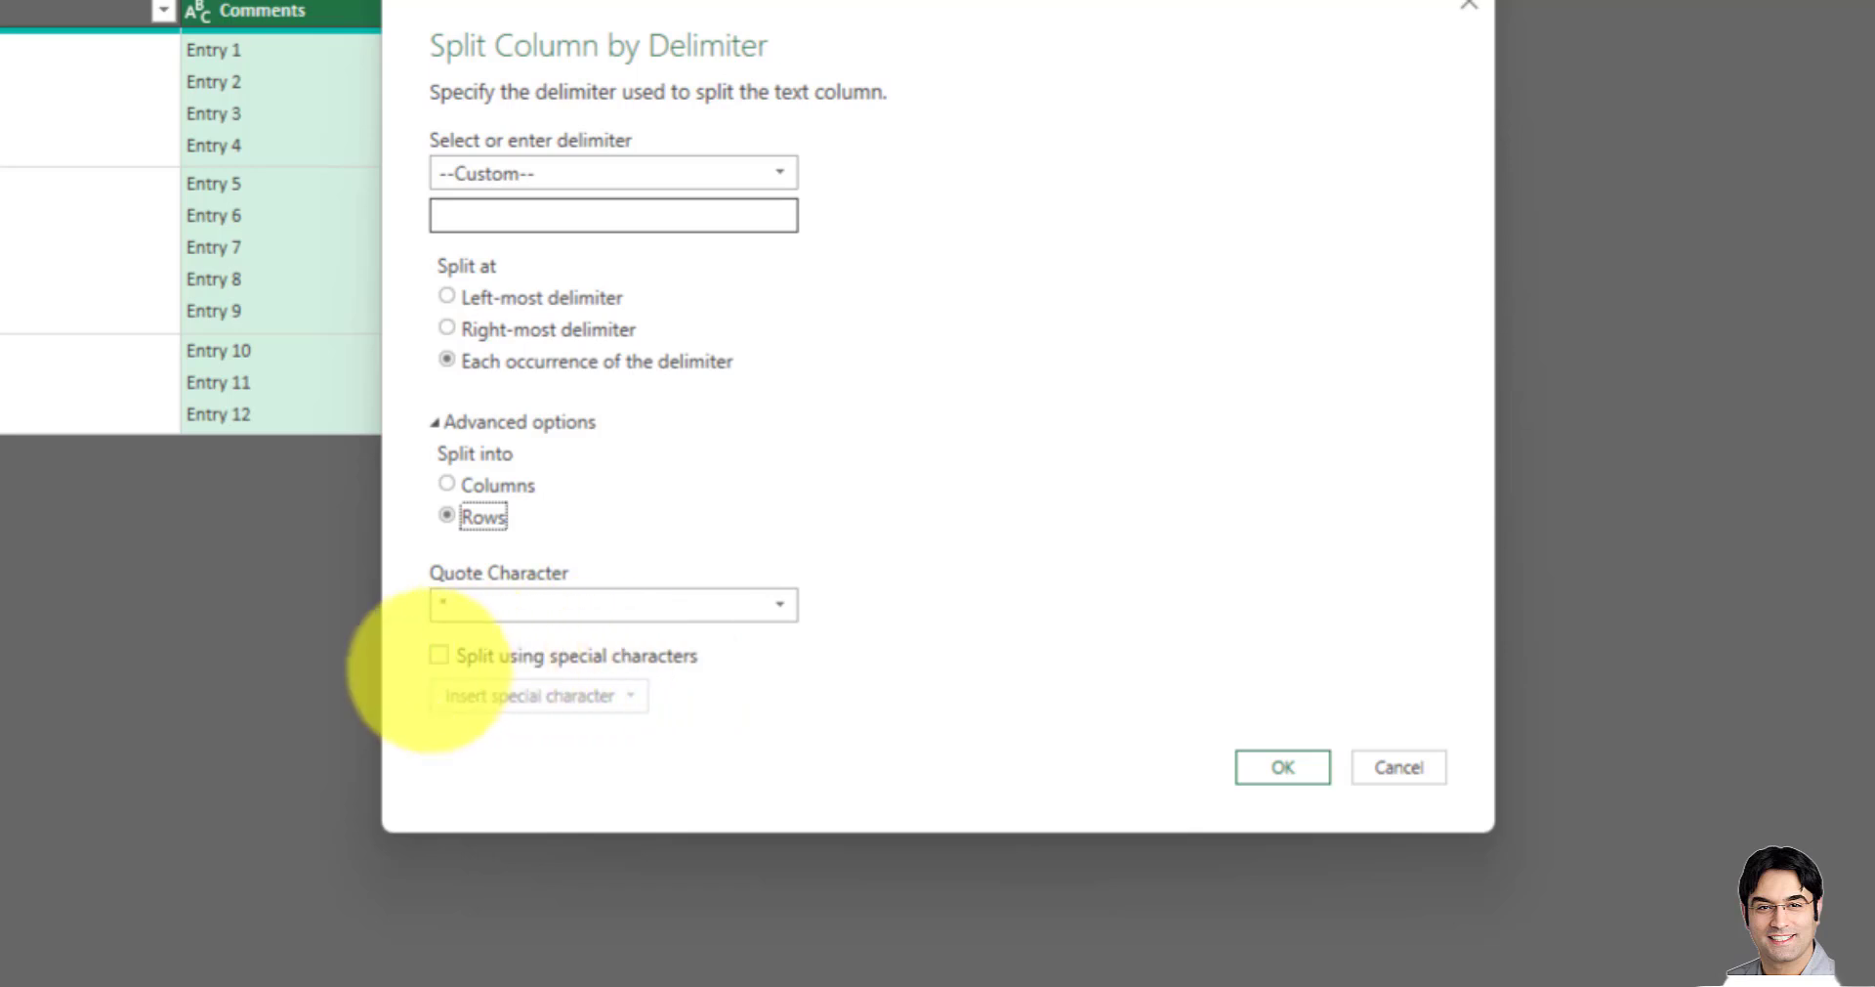
pyautogui.click(439, 662)
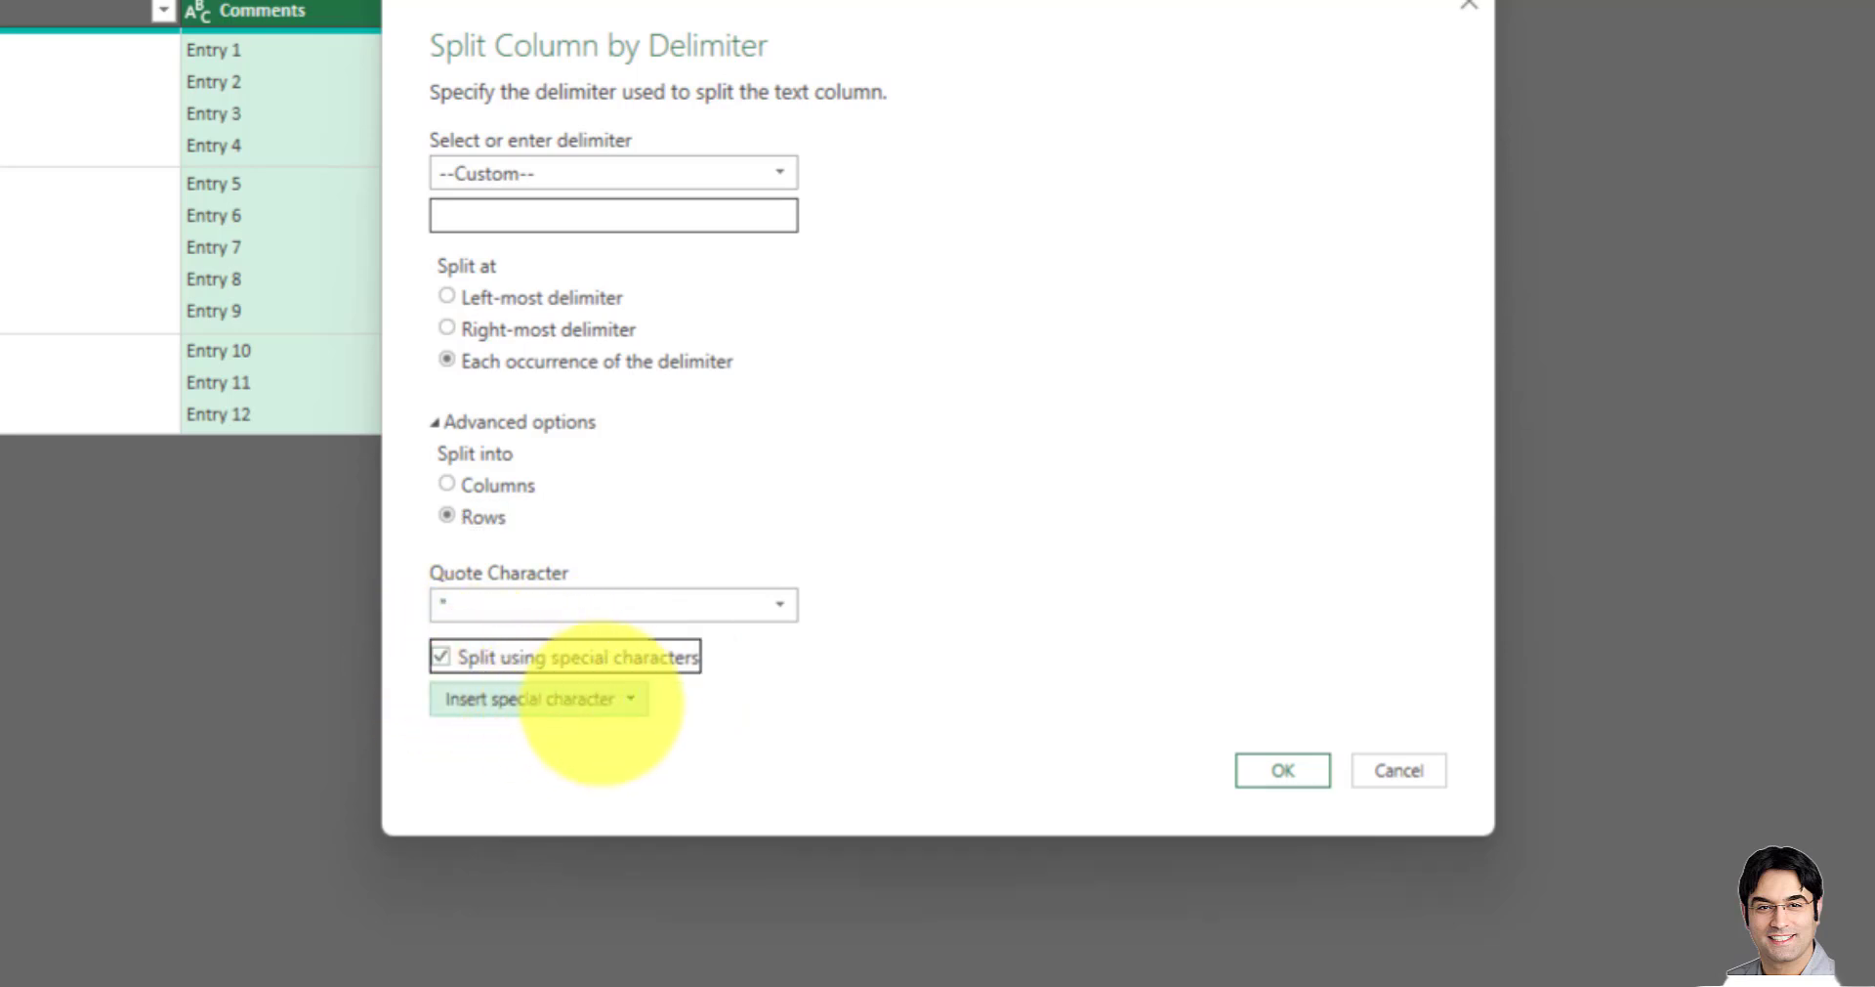
pyautogui.click(608, 698)
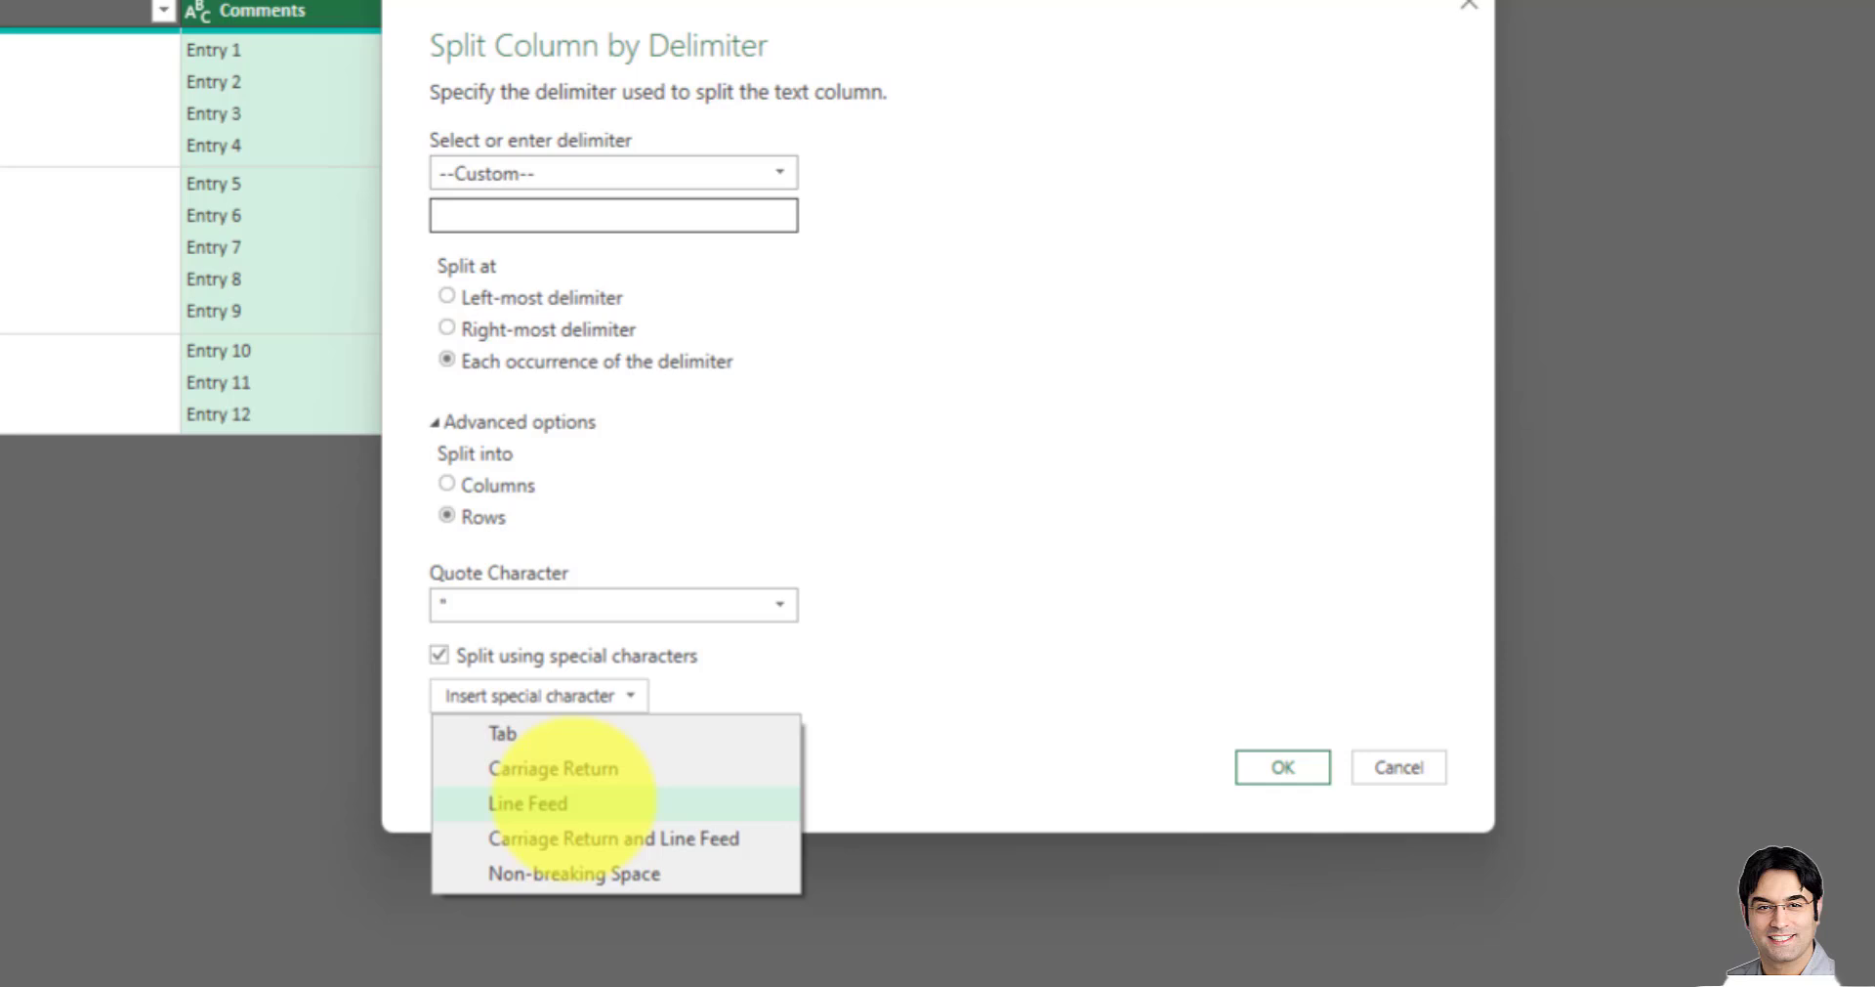
pyautogui.click(573, 803)
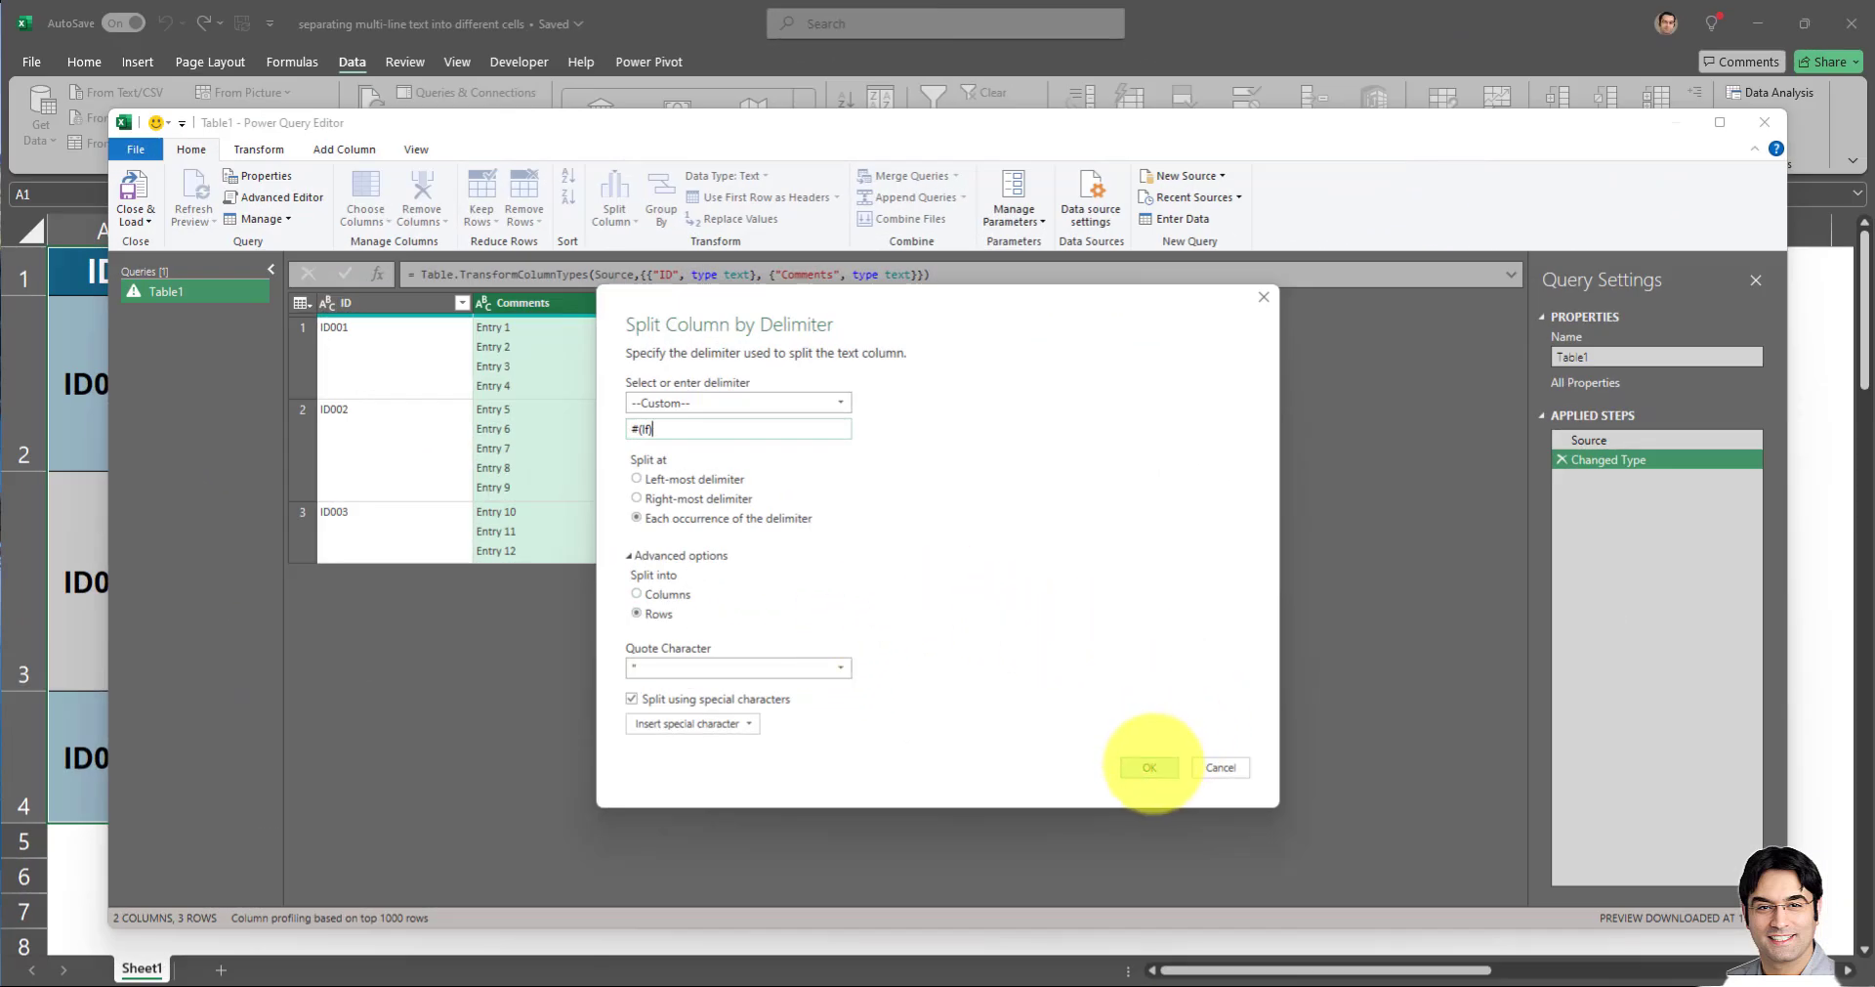
pyautogui.click(1150, 766)
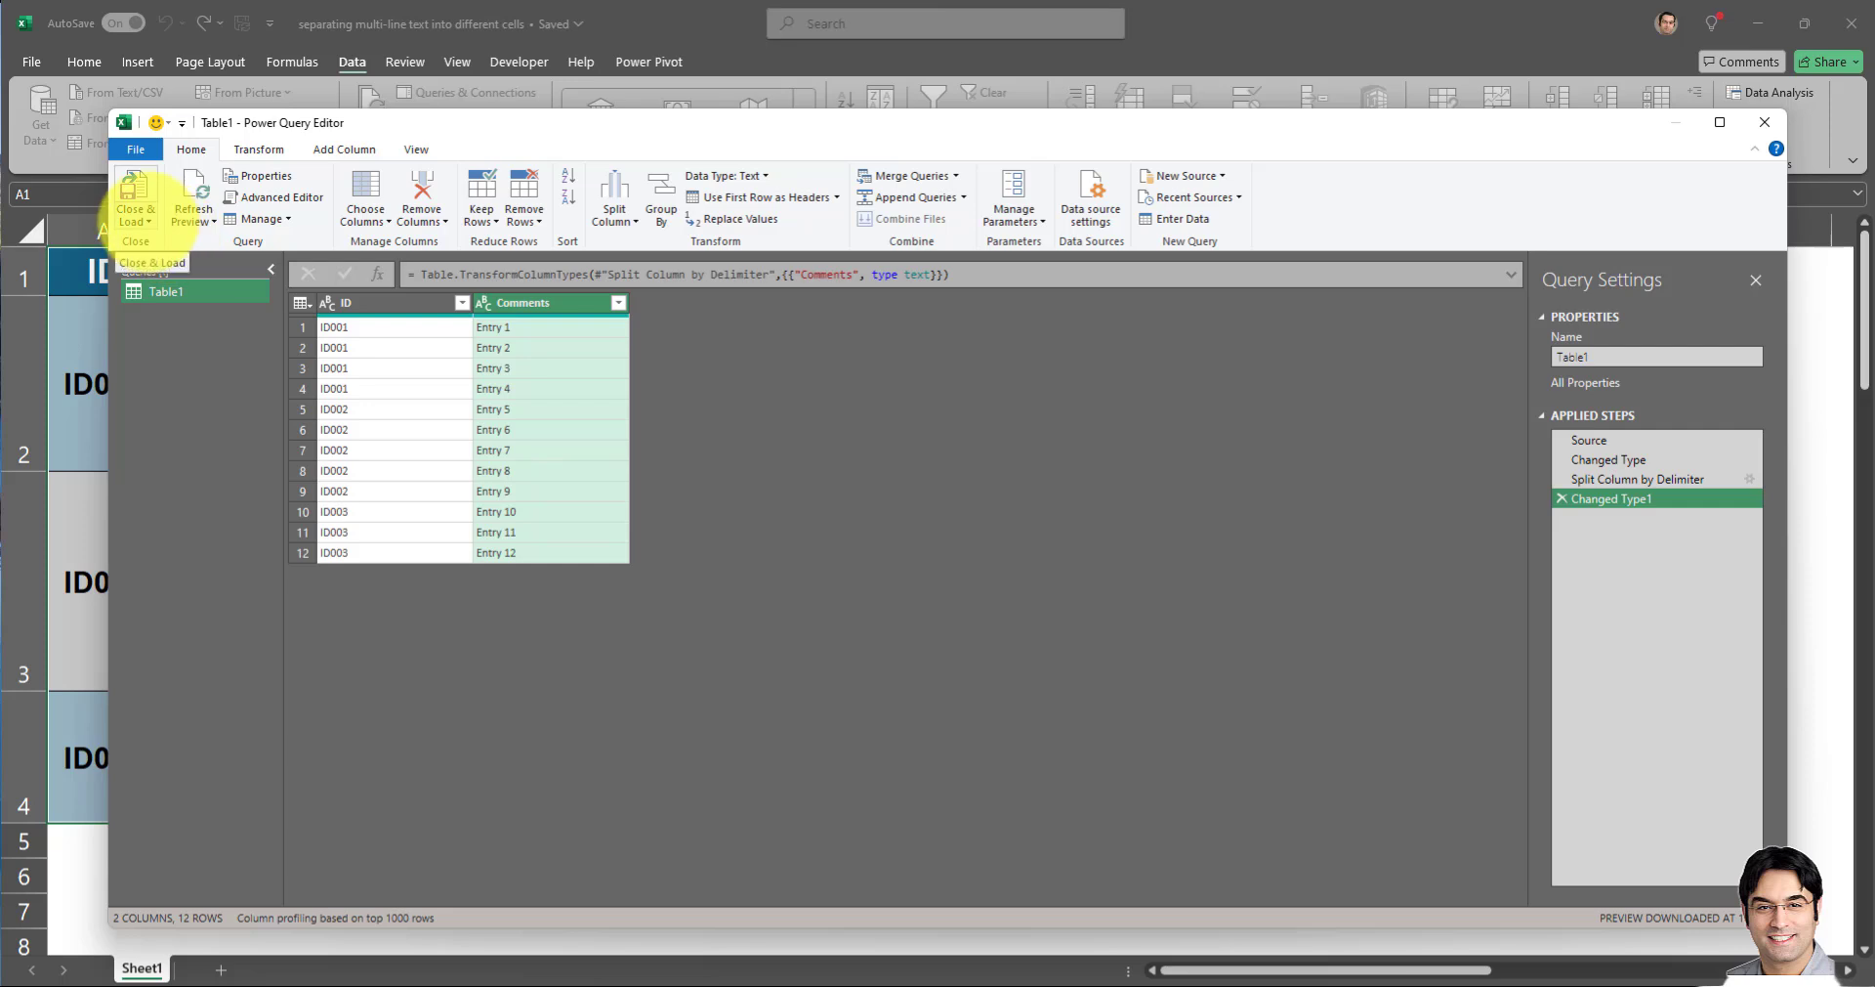
# Close & Load the 12-row split query into a new Excel table.
pyautogui.click(135, 210)
pyautogui.click(176, 256)
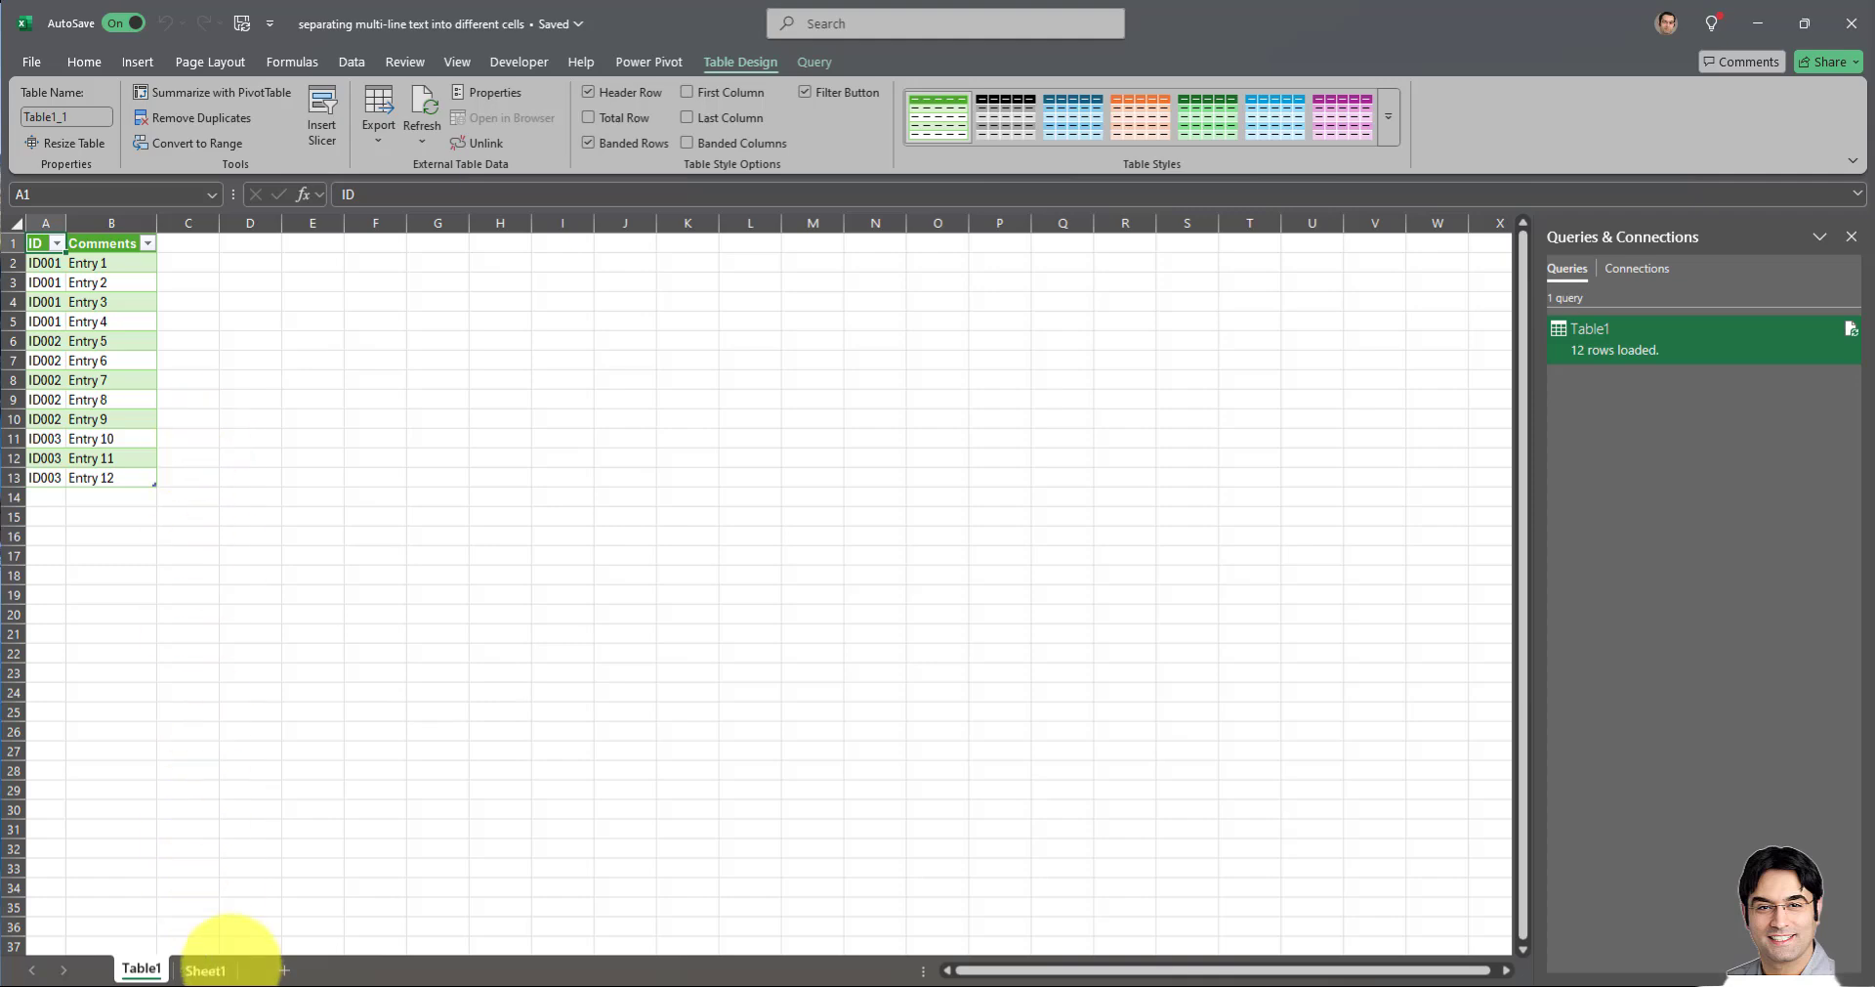
# Compare Sheet1's original comments with the split Table1 sheet and close the Queries & Connections pane.
pyautogui.click(215, 967)
pyautogui.click(144, 969)
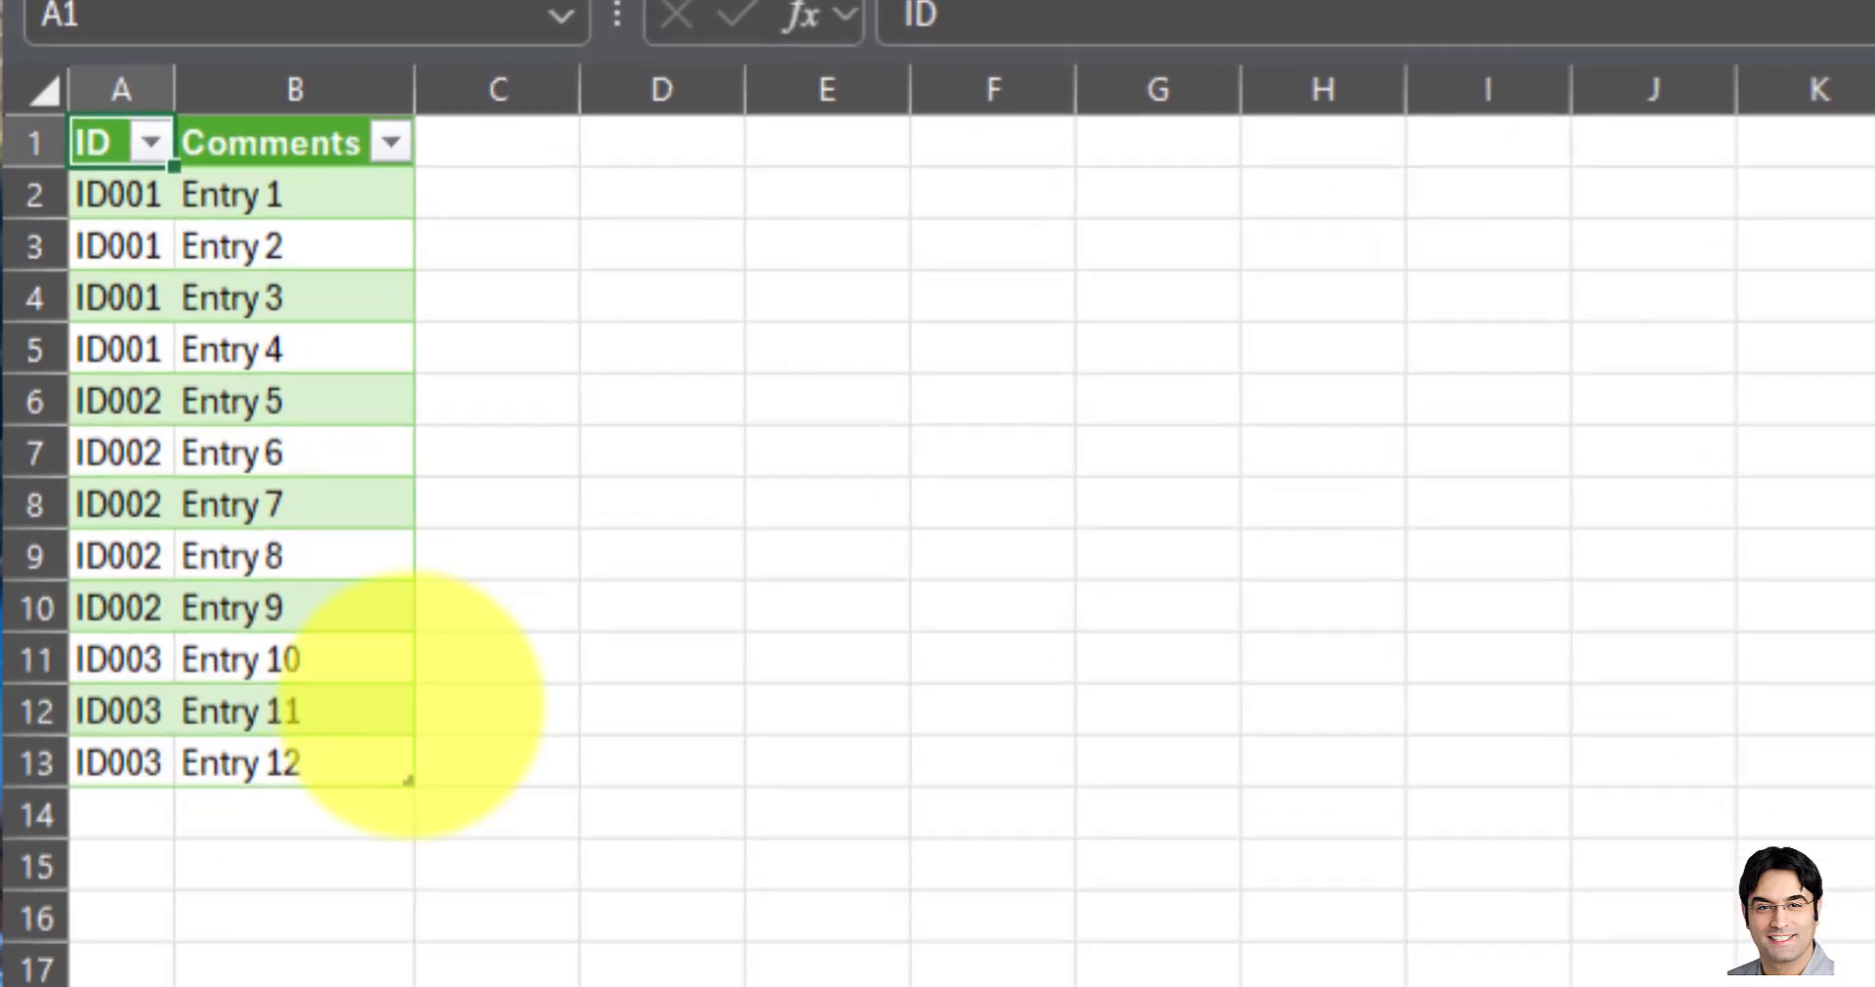
pyautogui.click(331, 473)
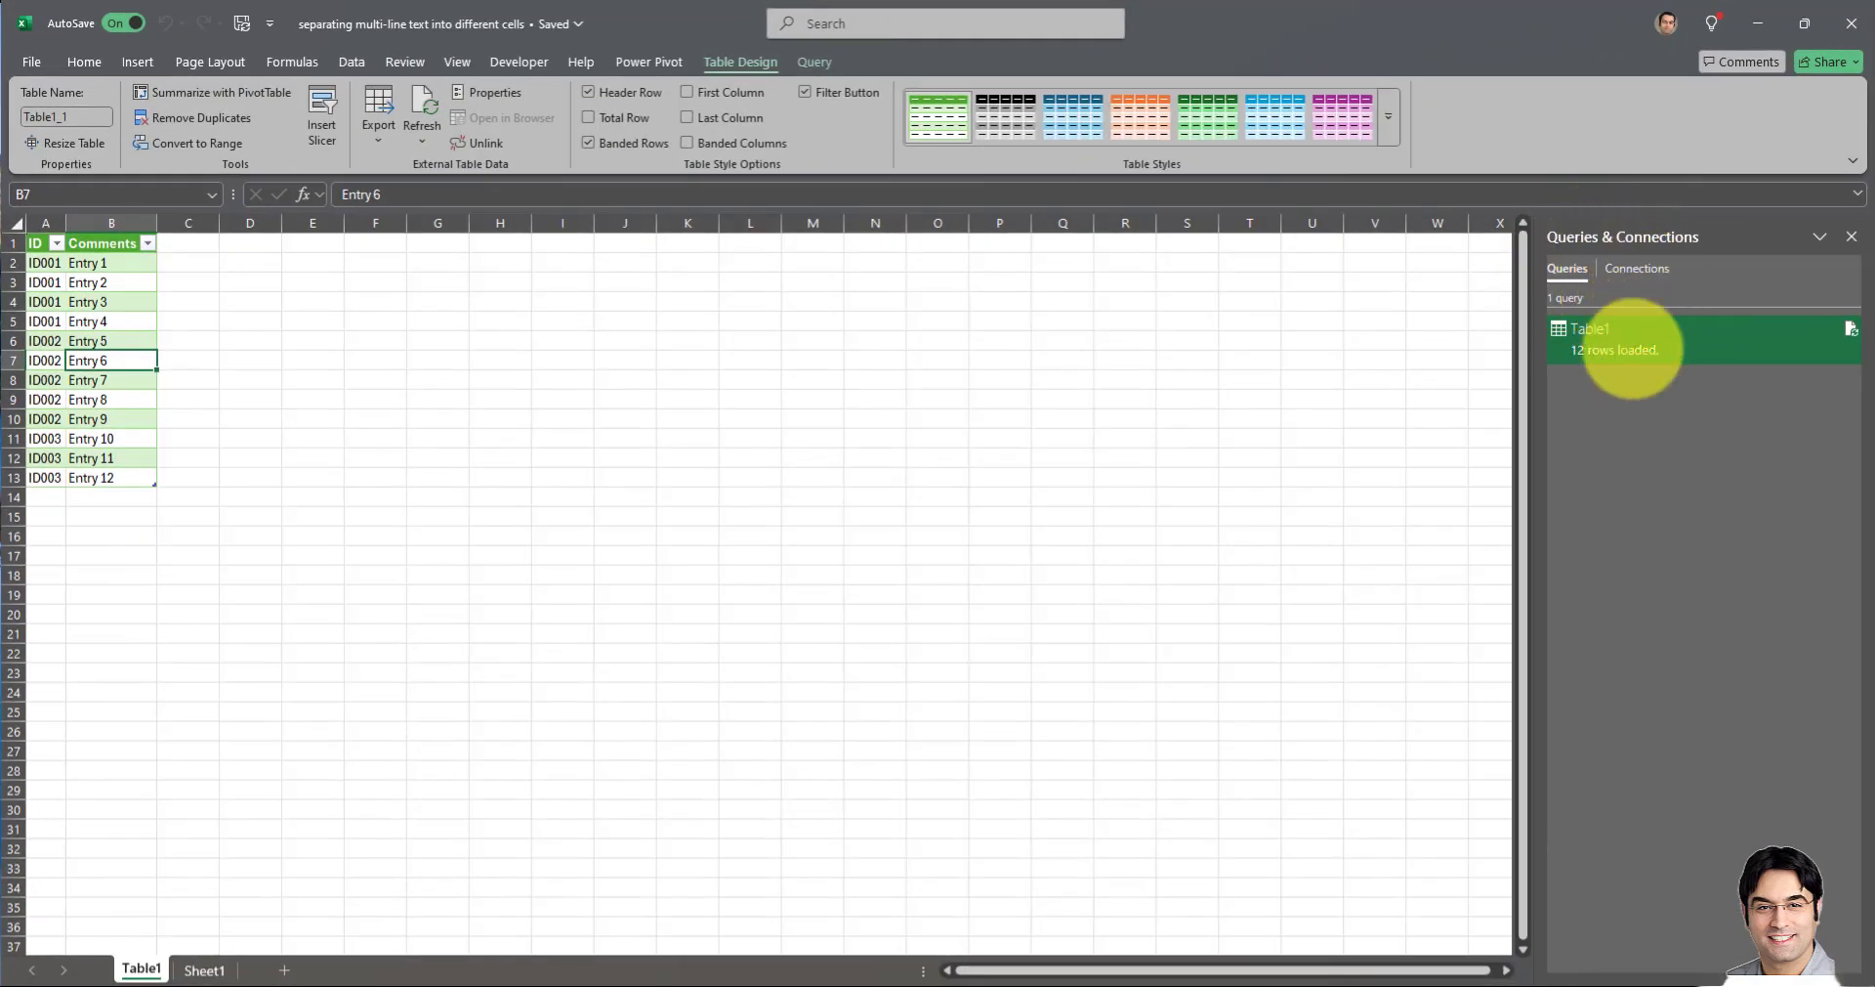
pyautogui.moveTo(1605, 352)
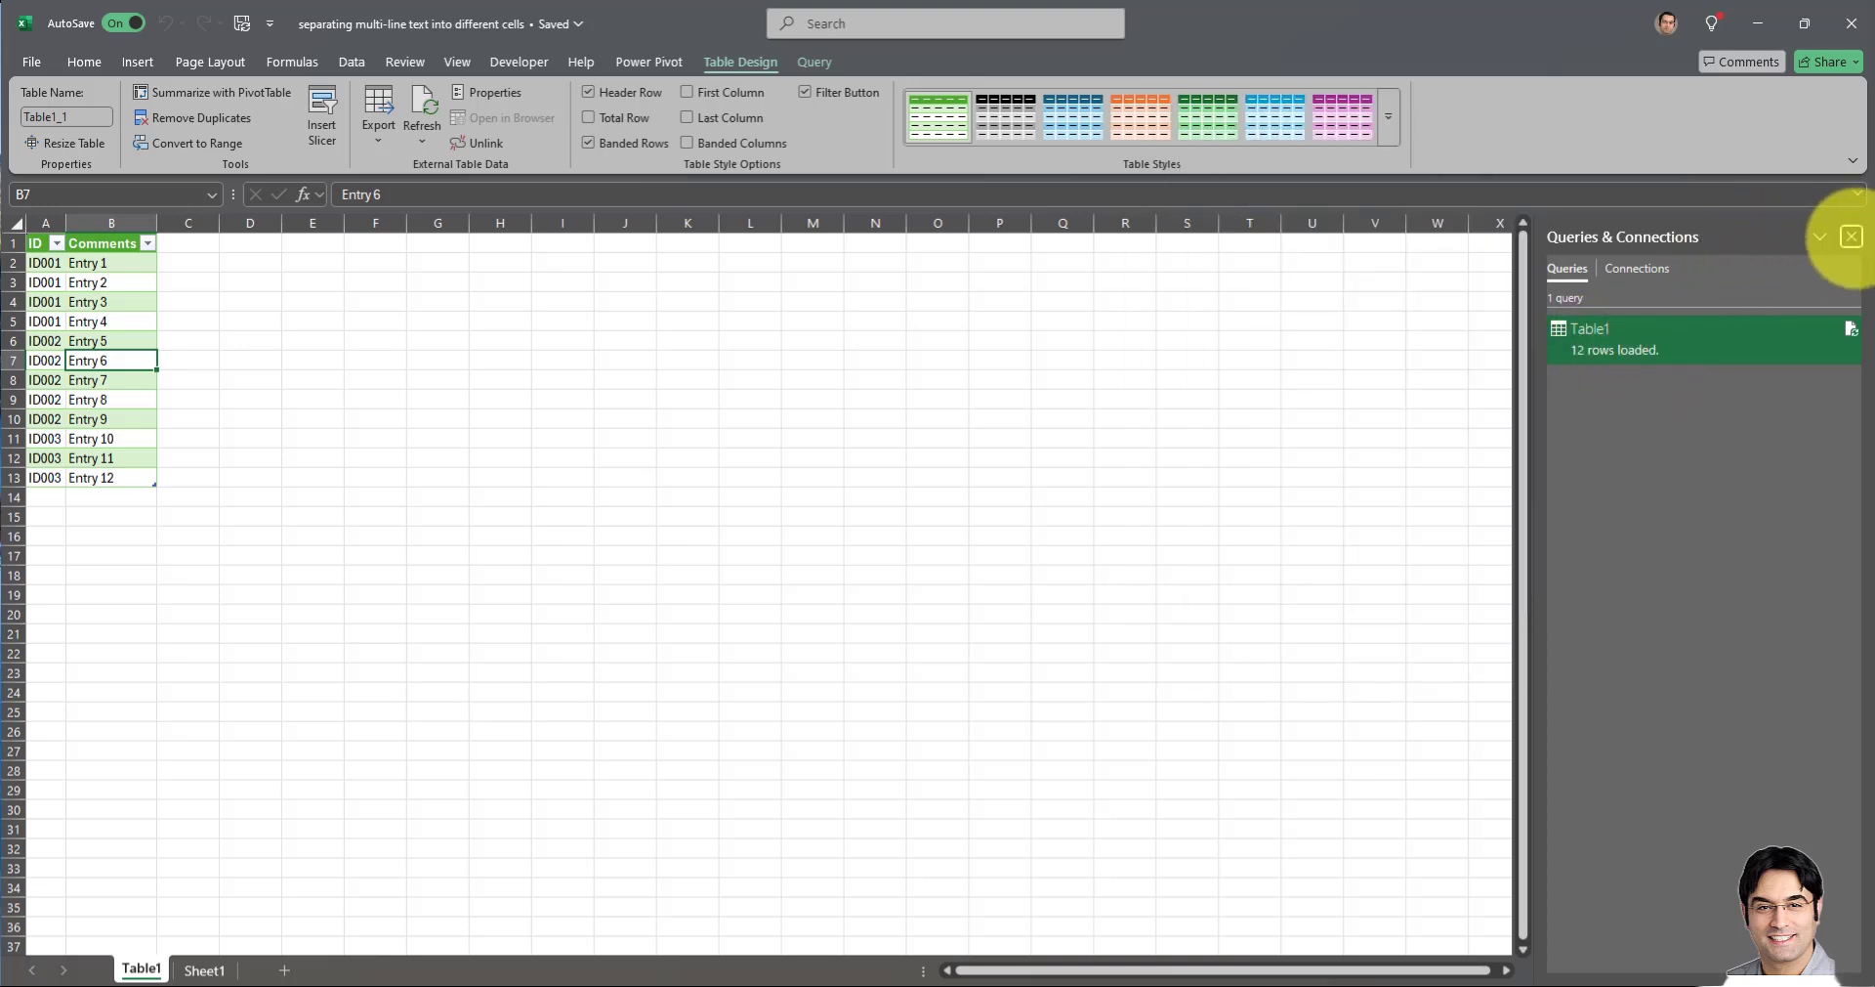
pyautogui.click(1851, 236)
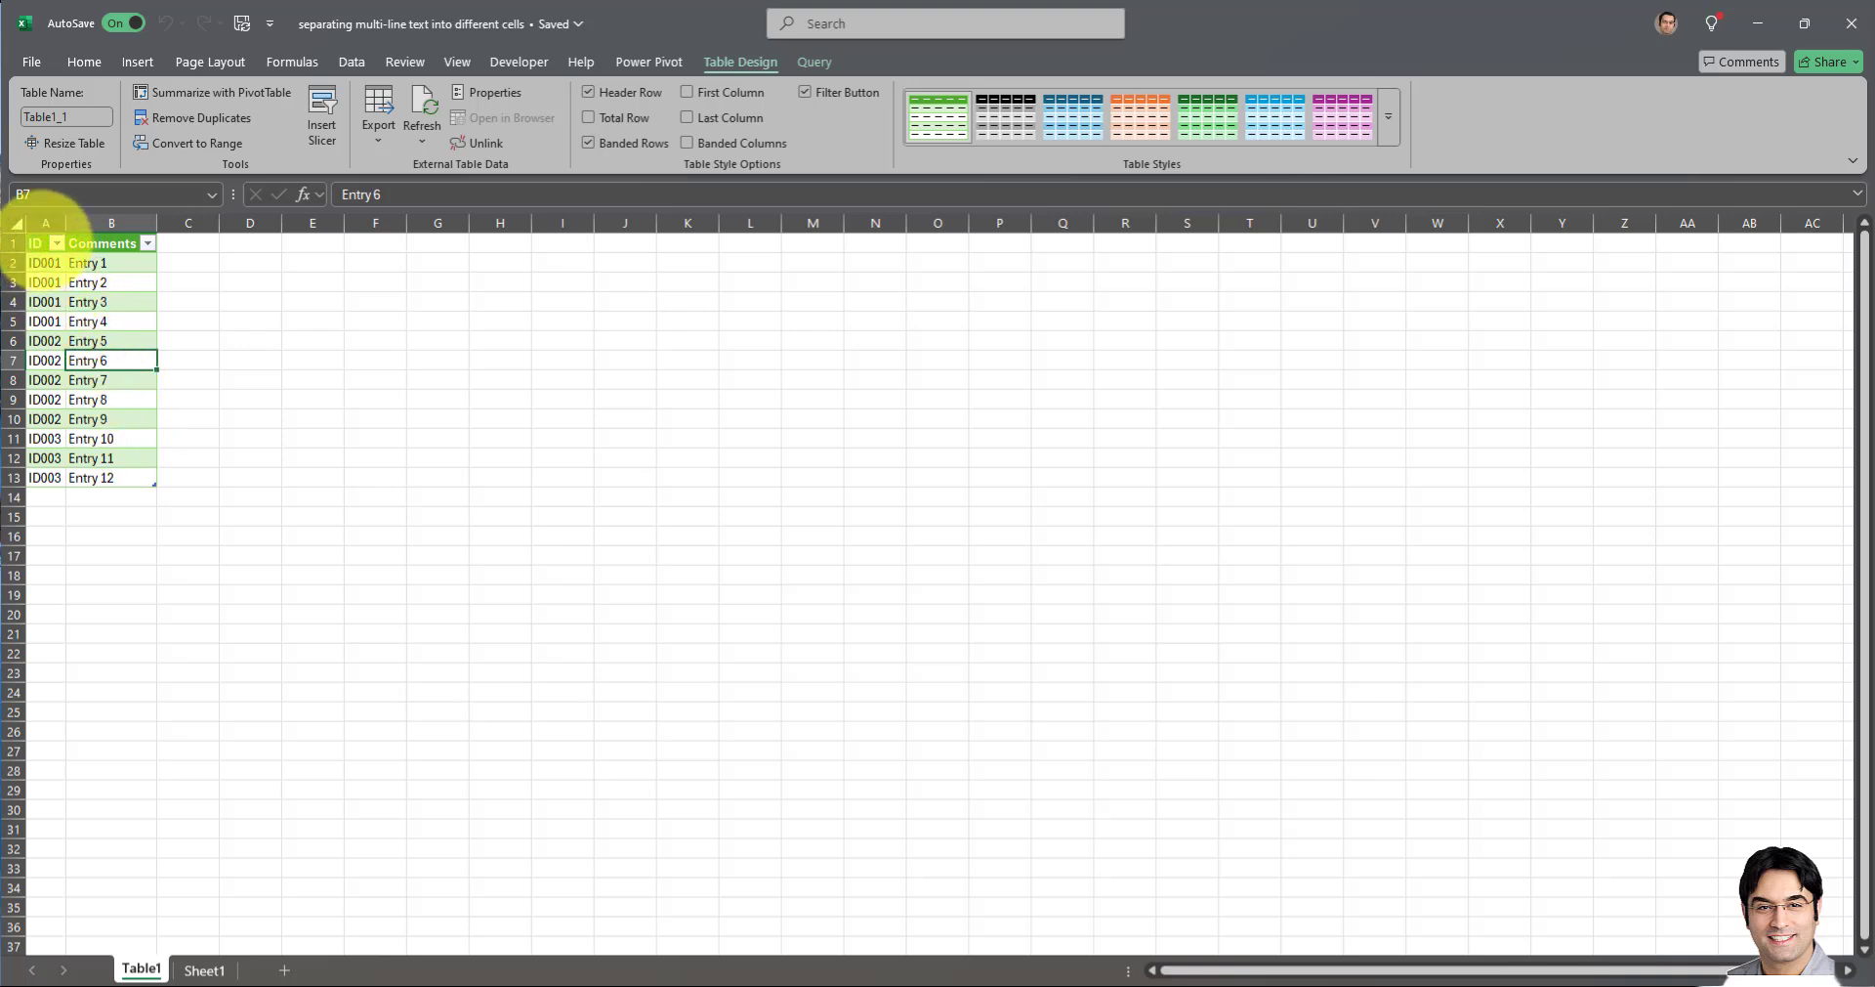
pyautogui.click(206, 969)
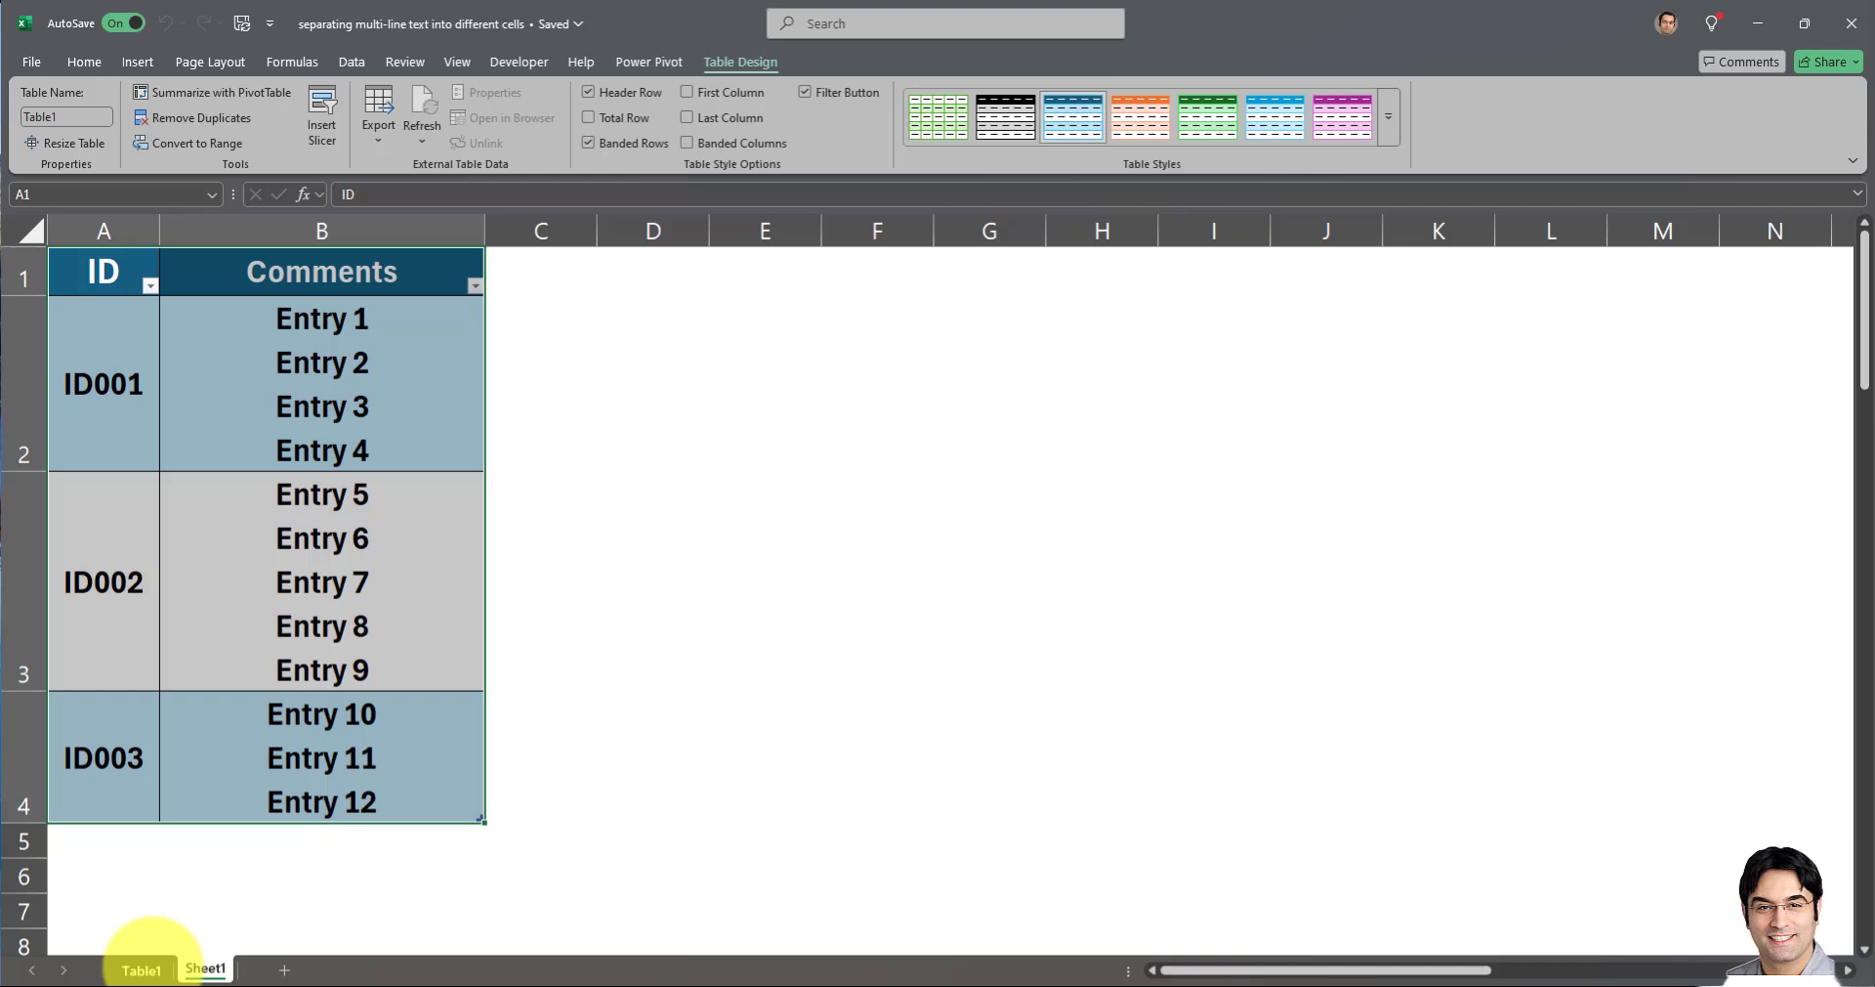
pyautogui.click(145, 967)
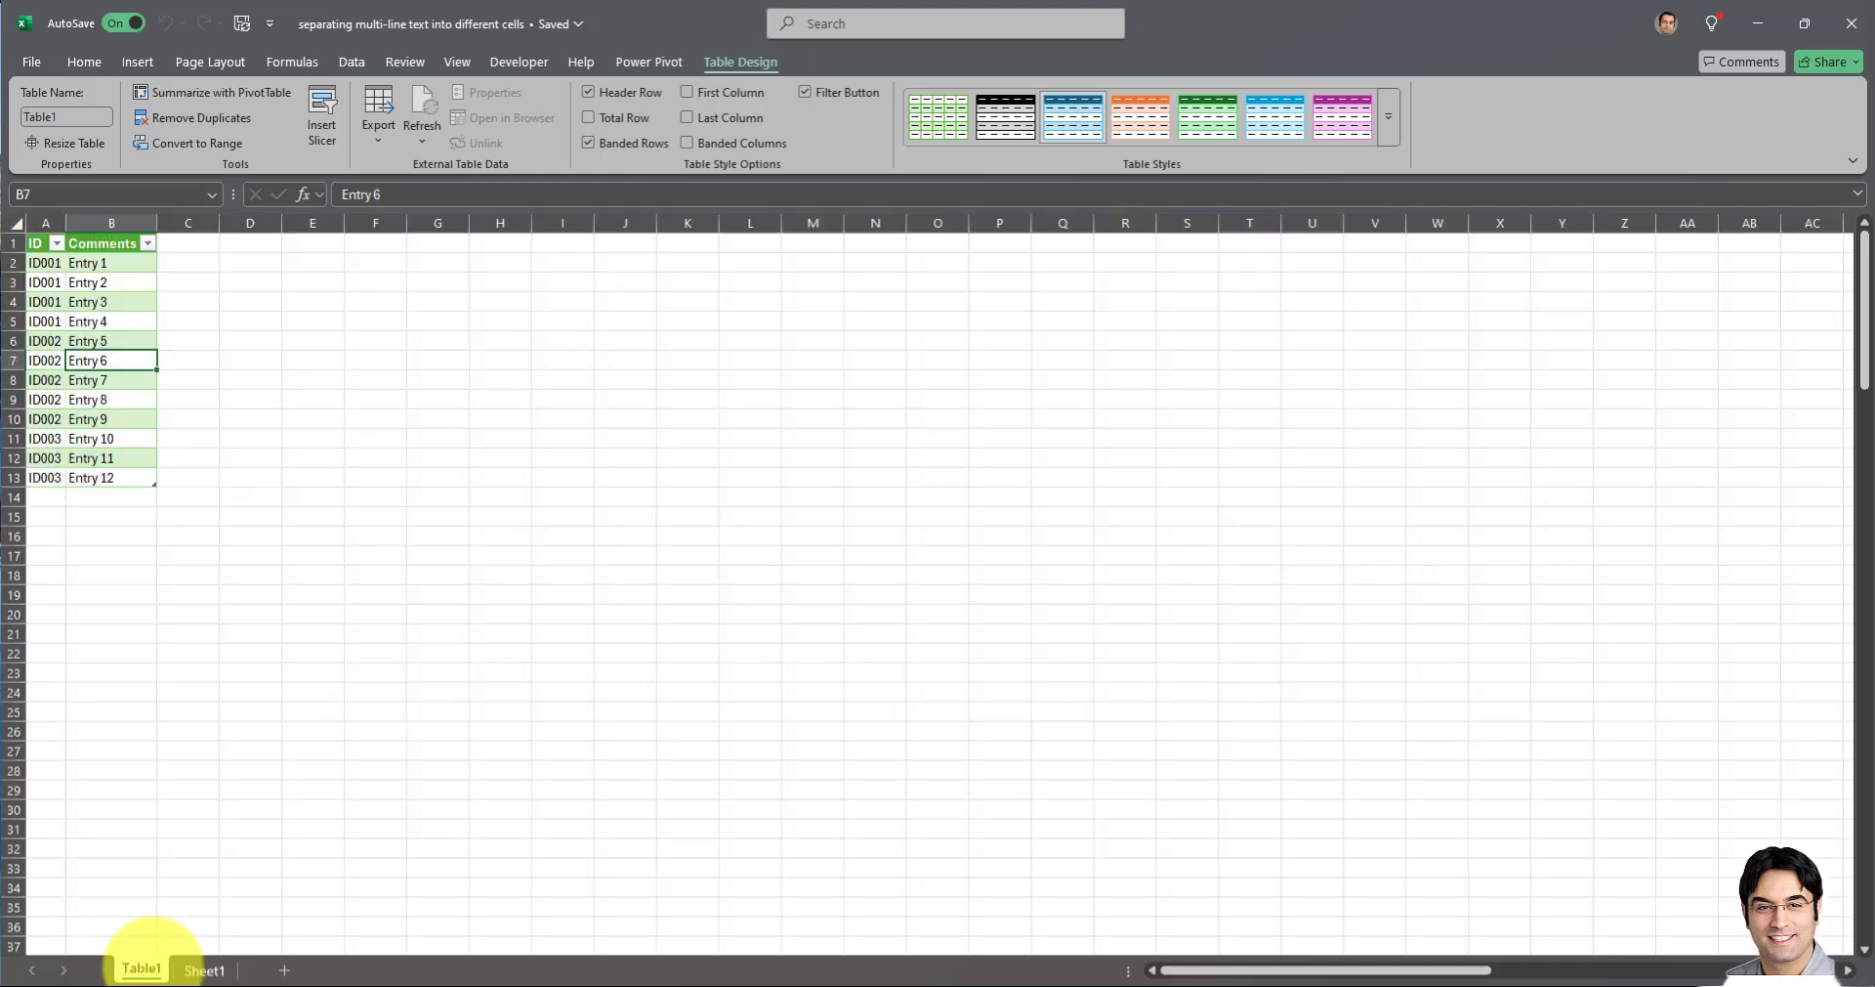